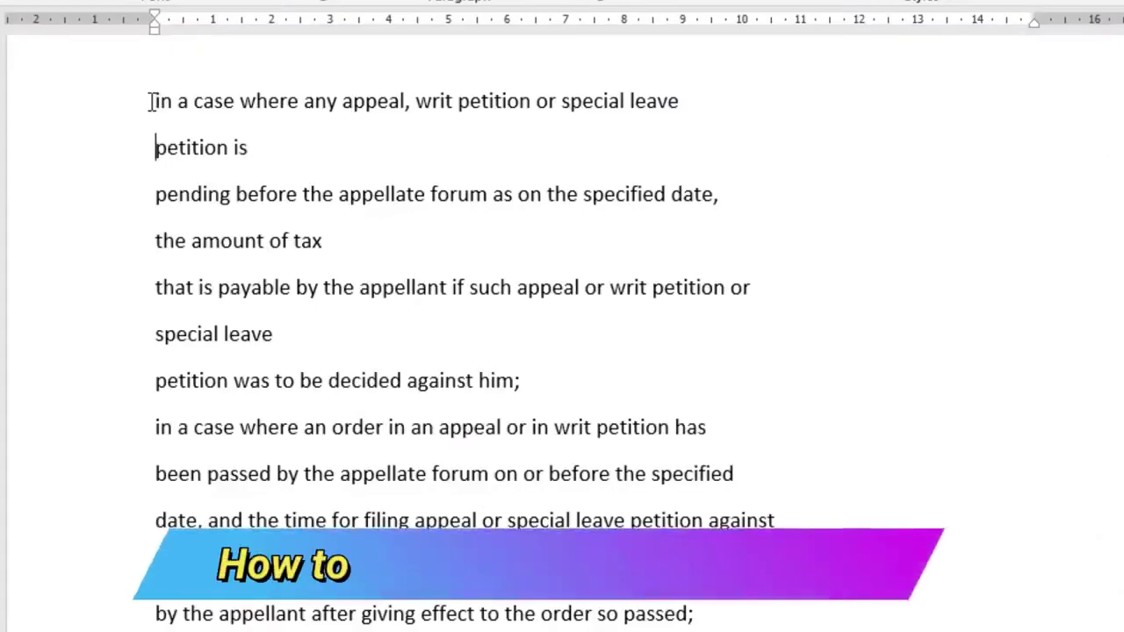
Select the pasted text to reveal its broken lines, then place the cursor before 'petition is'
{"action": "left_click_drag", "start_coordinate": [282, 199], "coordinate": [533, 429]}
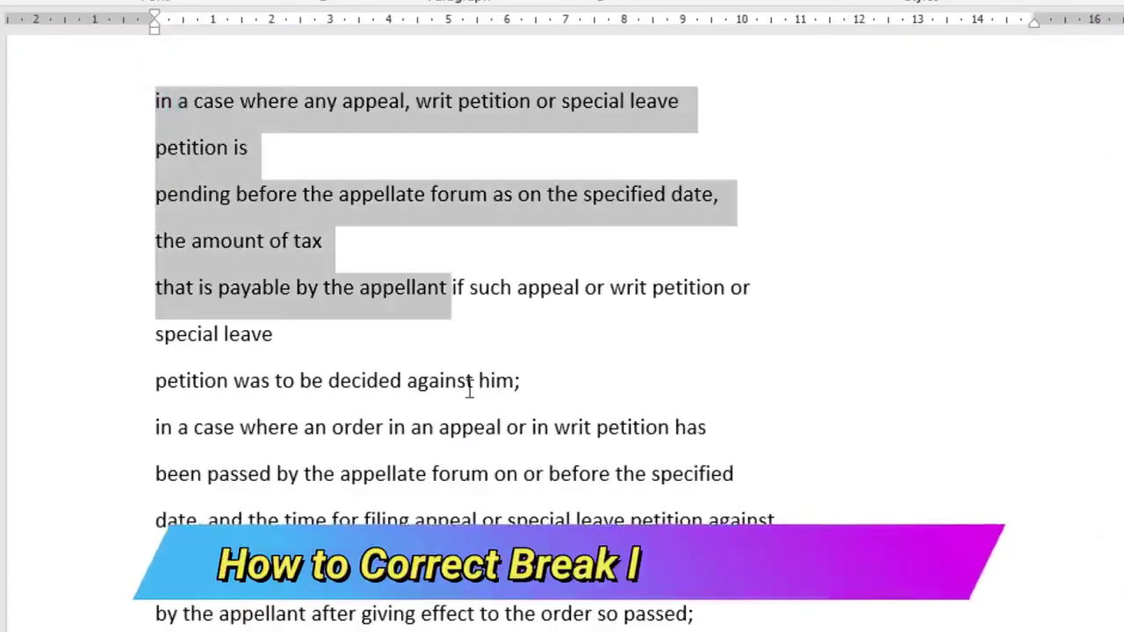
{"action": "left_click_drag", "start_coordinate": [470, 390], "coordinate": [710, 615]}
{"action": "left_click", "coordinate": [411, 105]}
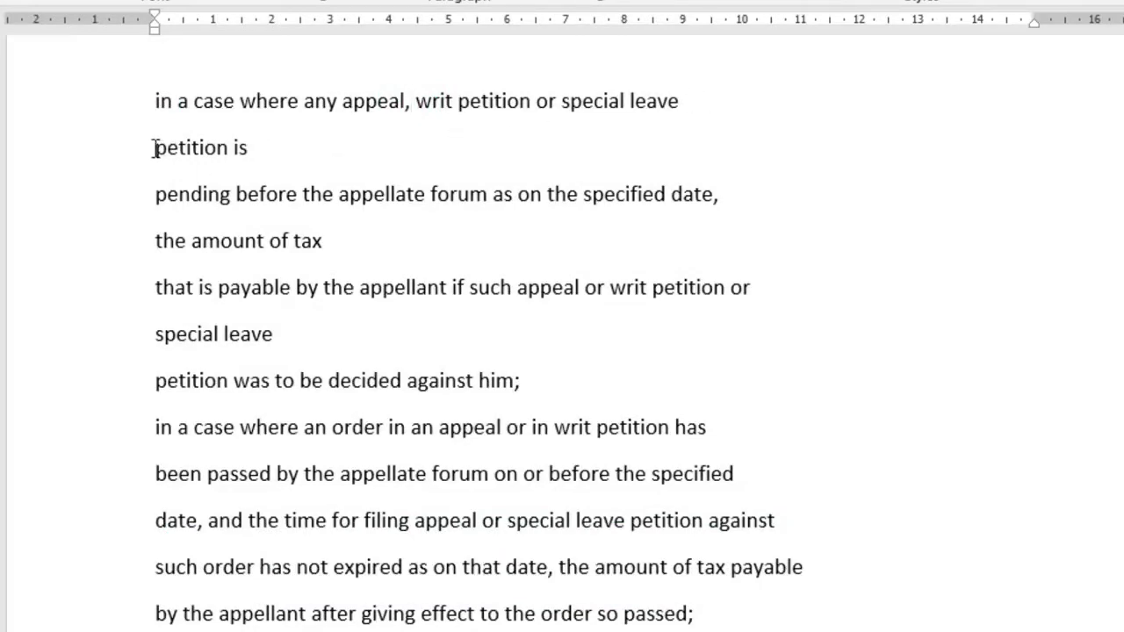
{"action": "mouse_move", "coordinate": [155, 103]}
{"action": "left_mouse_down"}
{"action": "mouse_move", "coordinate": [230, 232]}
{"action": "mouse_move", "coordinate": [321, 251]}
{"action": "left_mouse_up"}
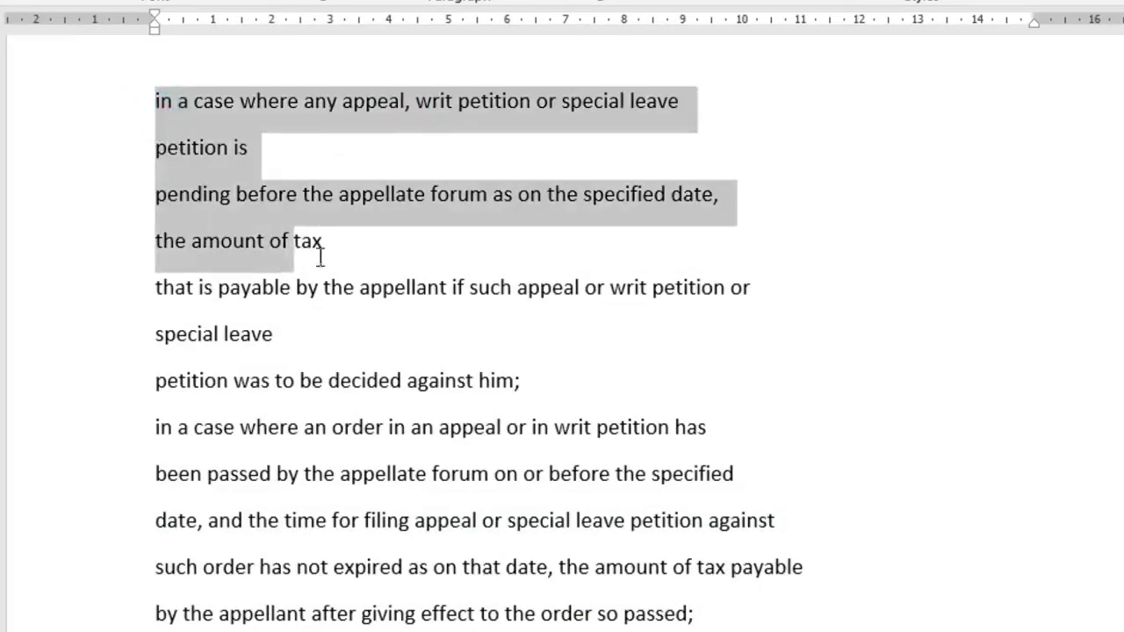
{"action": "left_click", "coordinate": [156, 153]}
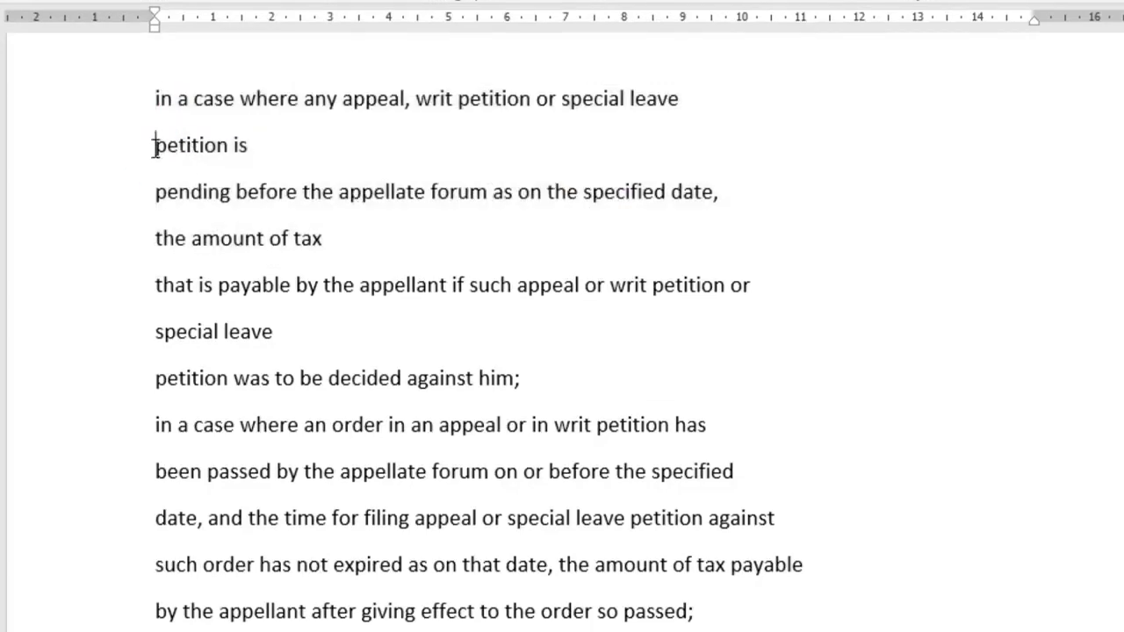
Join the broken lines from 'petition is' through 'petition was to be decided against him;'
{"action": "key", "text": "BackSpace"}
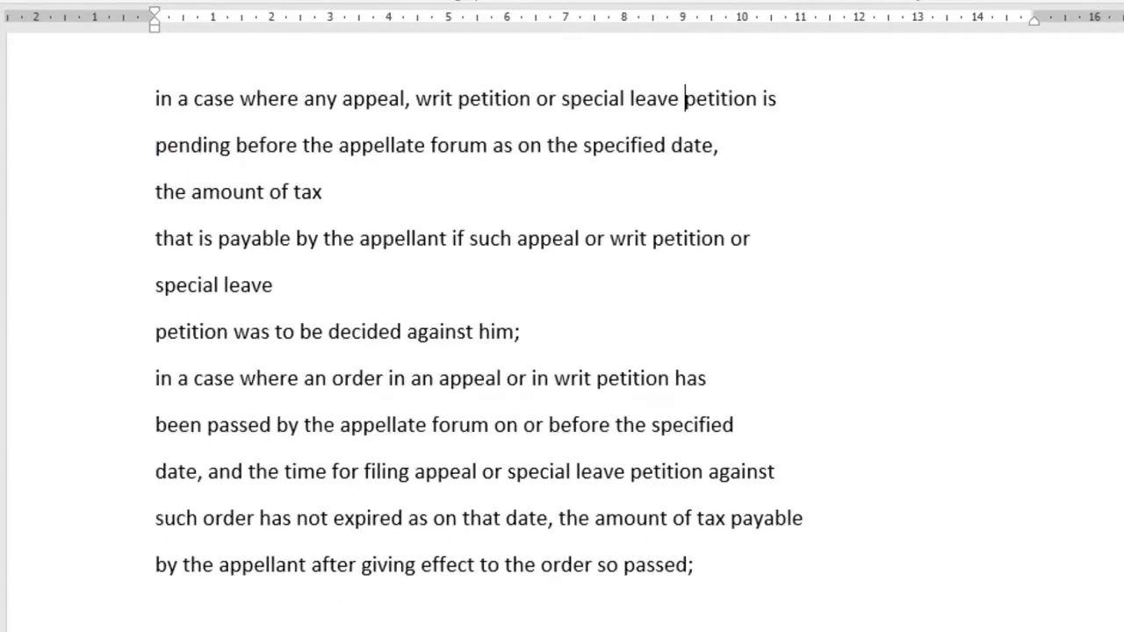
{"action": "left_click", "coordinate": [156, 145]}
{"action": "key", "text": "BackSpace"}
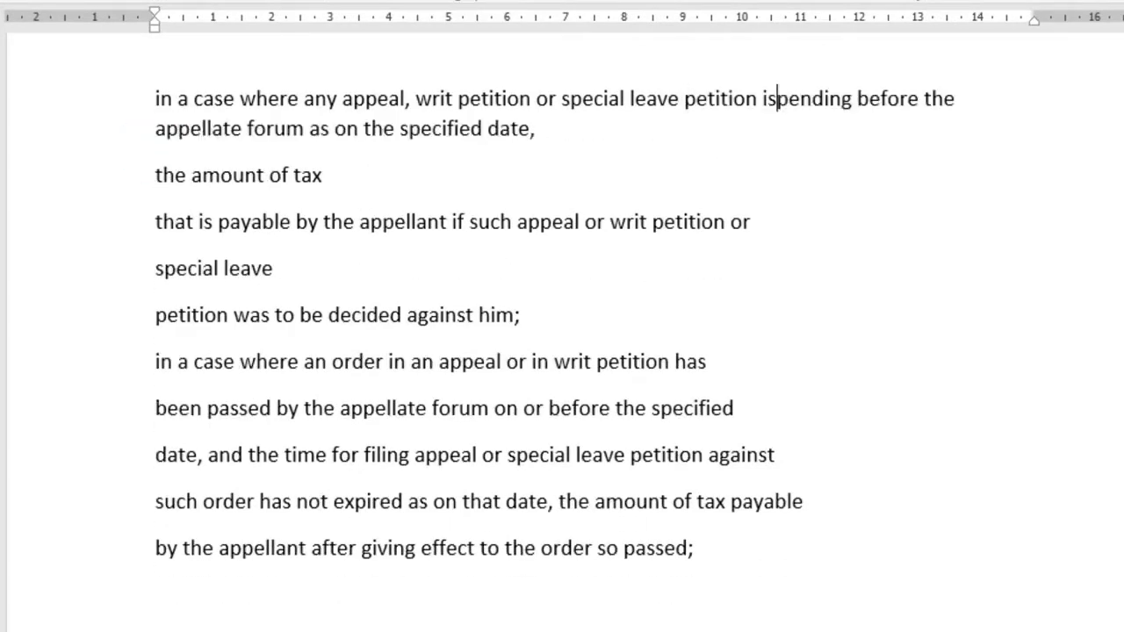
{"action": "left_click", "coordinate": [151, 173]}
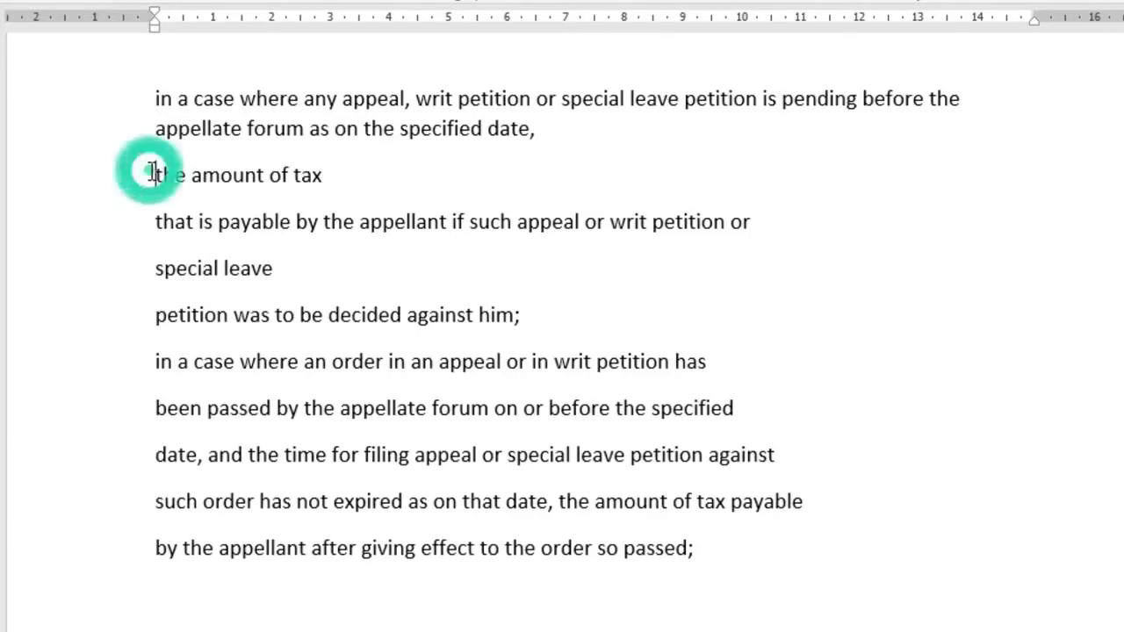
{"action": "key", "text": "BackSpace"}
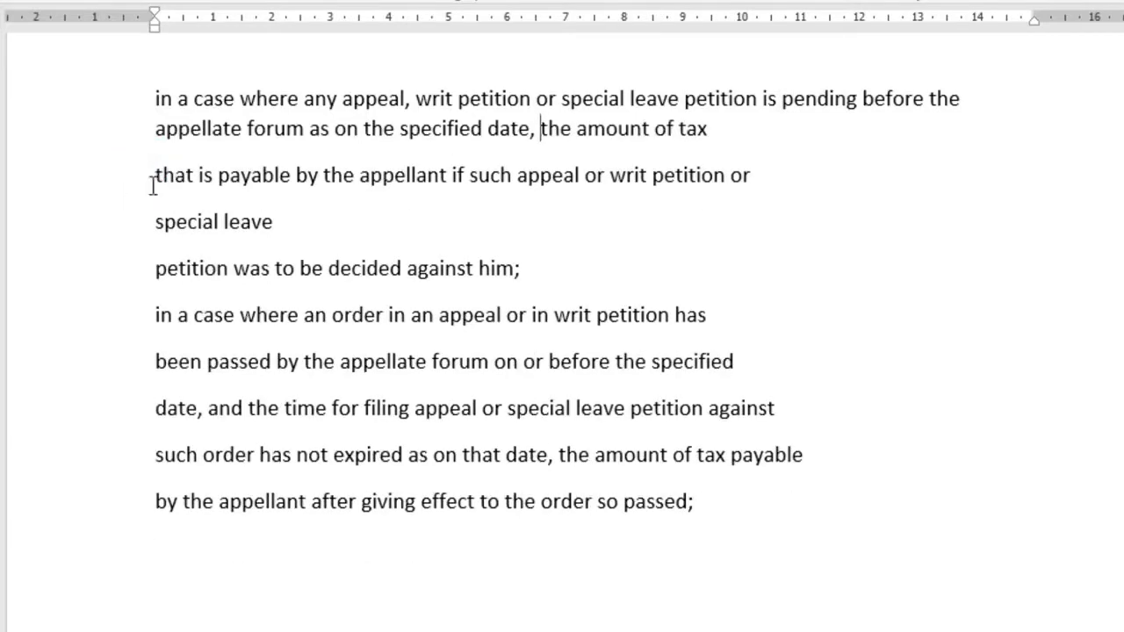
{"action": "left_click", "coordinate": [151, 176]}
{"action": "key", "text": "BackSpace"}
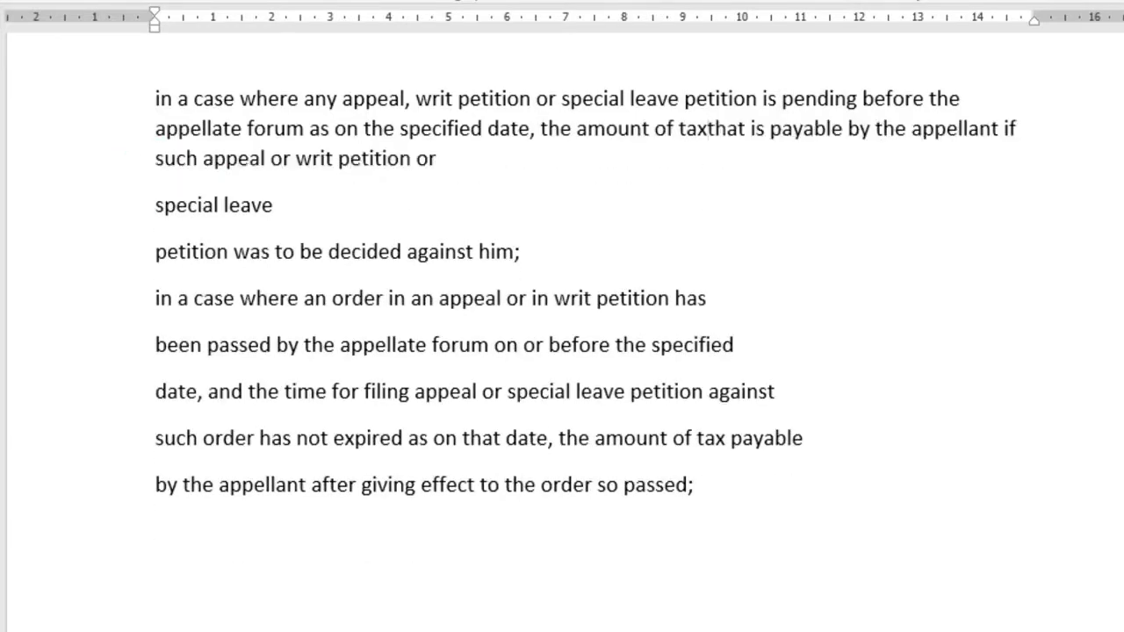
{"action": "left_click", "coordinate": [156, 205]}
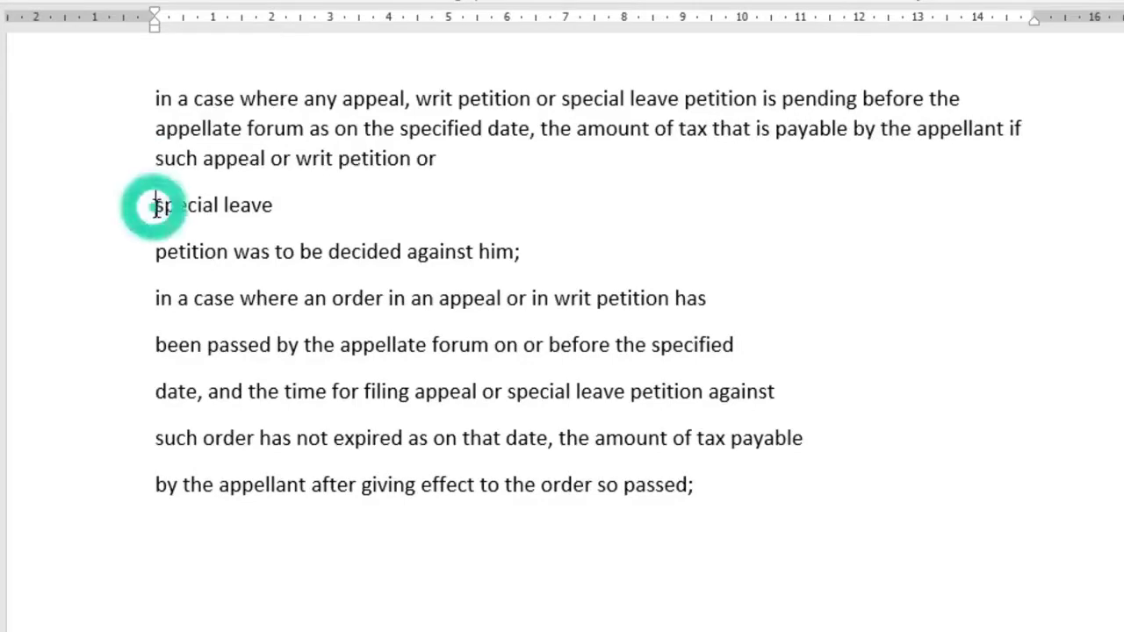
{"action": "key", "text": "BackSpace"}
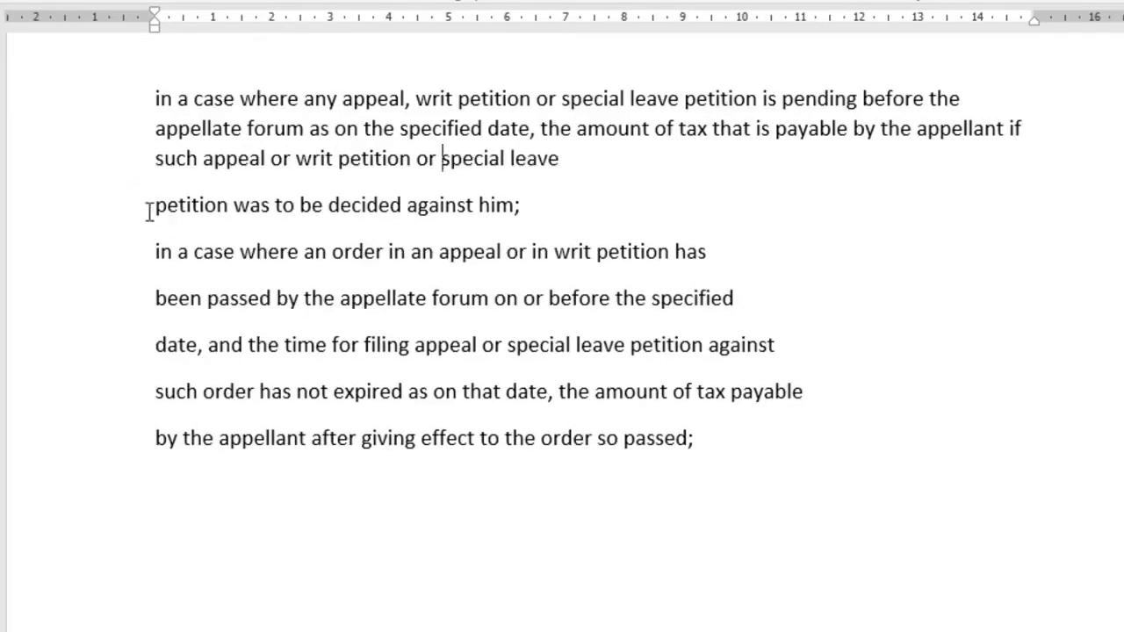
{"action": "left_click", "coordinate": [149, 207]}
{"action": "key", "text": "BackSpace"}
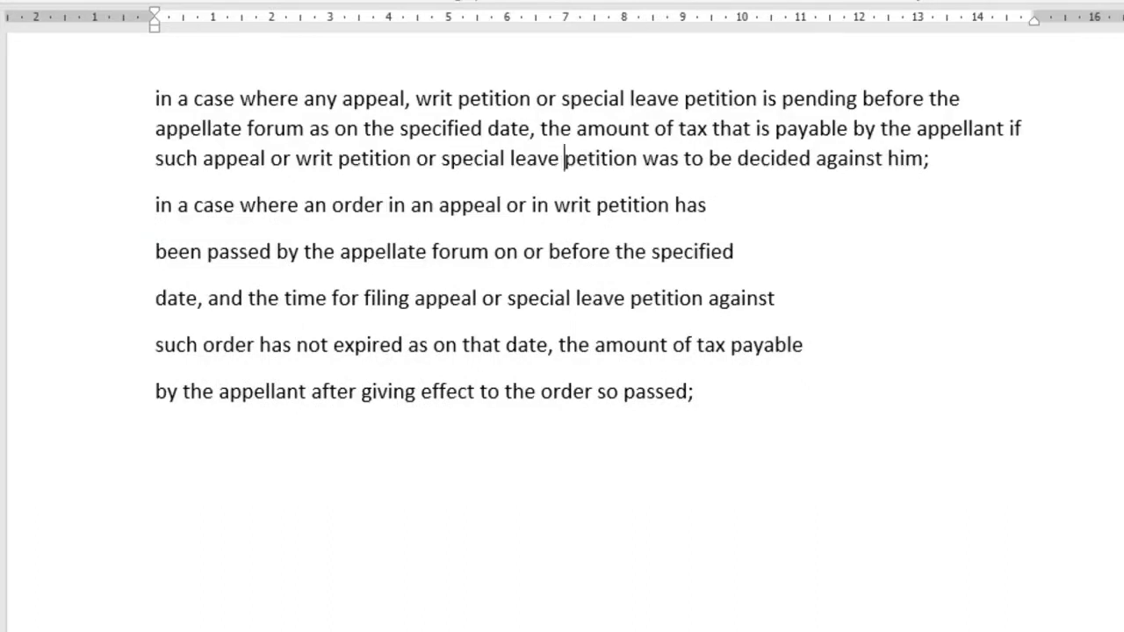
Join the lines 'in a case where an order' through 'by the appellant' onto the paragraph
{"action": "left_click", "coordinate": [152, 204]}
{"action": "key", "text": "BackSpace"}
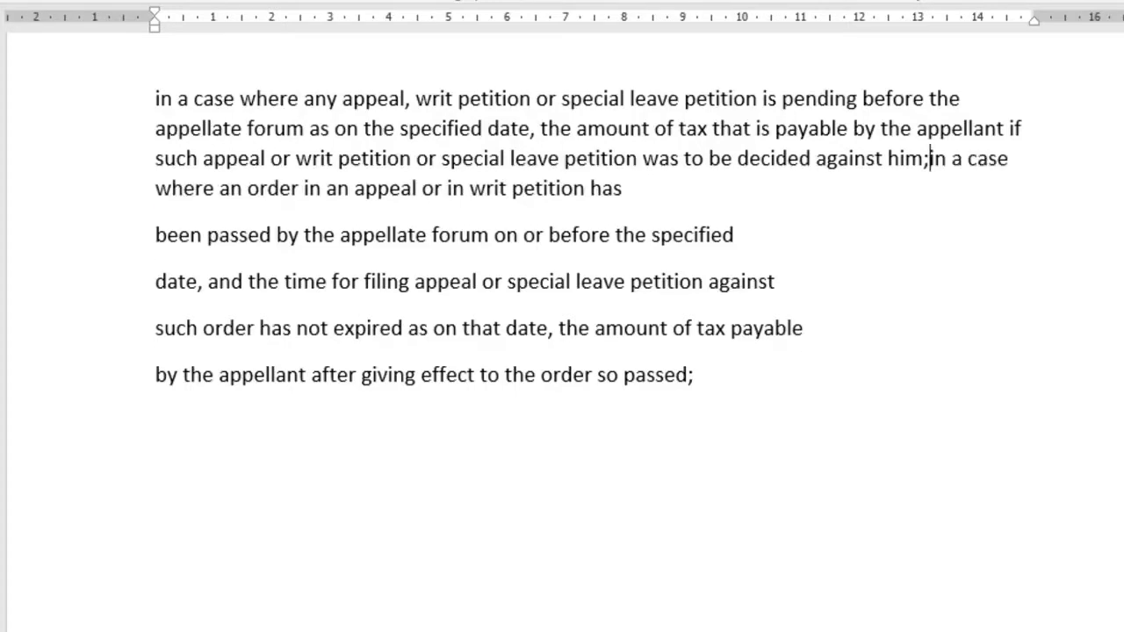
{"action": "left_click", "coordinate": [150, 238]}
{"action": "key", "text": "BackSpace"}
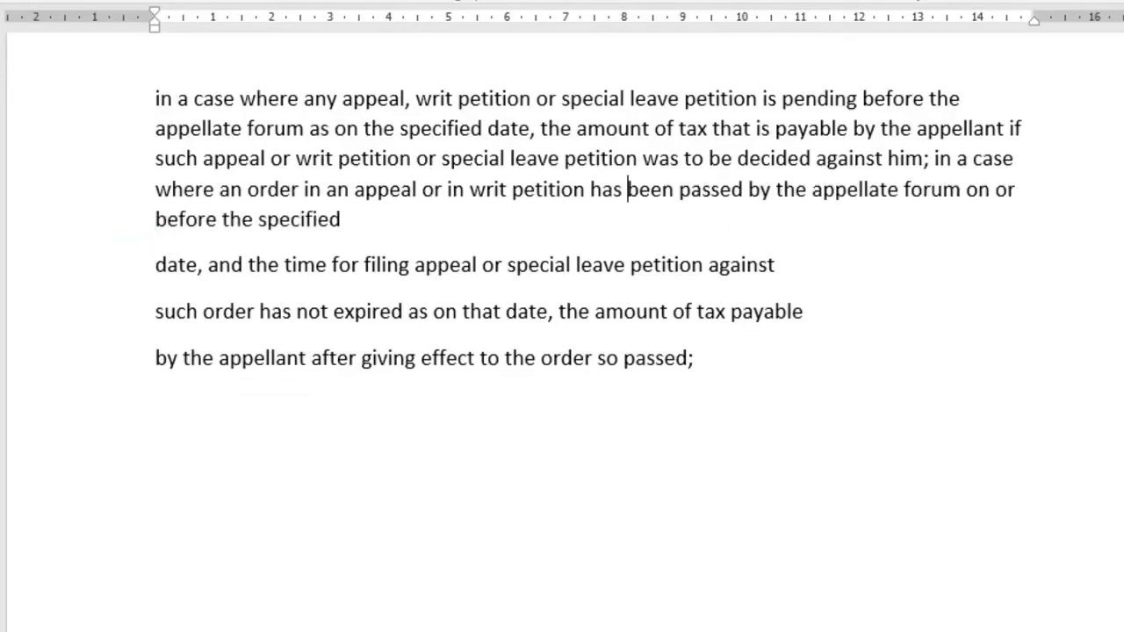
{"action": "left_click", "coordinate": [150, 266]}
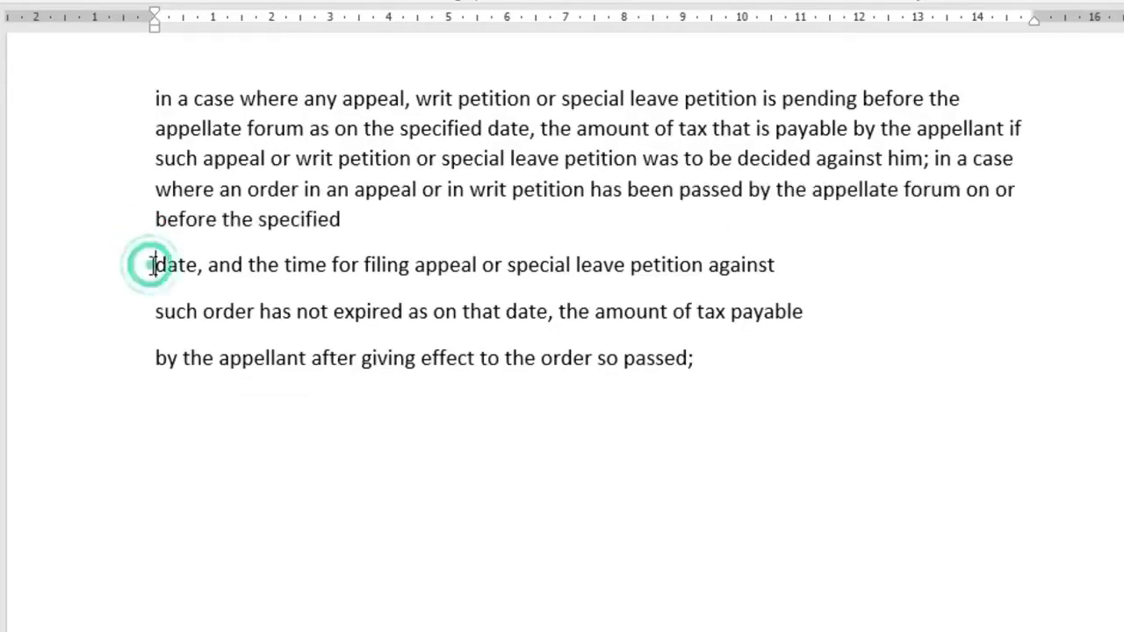
{"action": "key", "text": "BackSpace"}
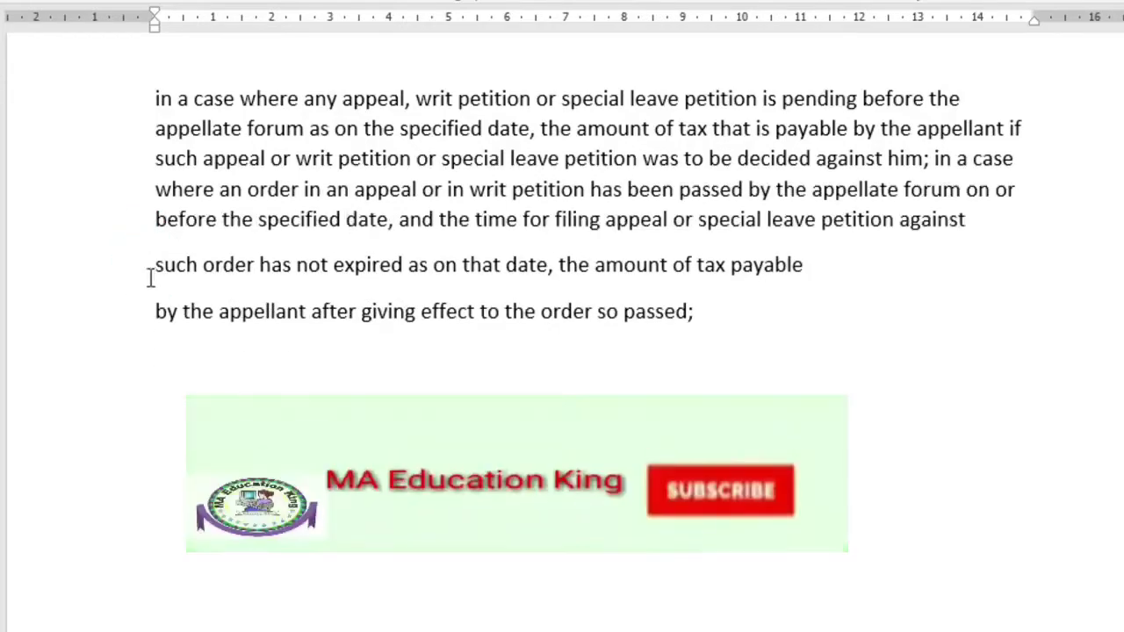
{"action": "left_click", "coordinate": [150, 263]}
{"action": "key", "text": "BackSpace"}
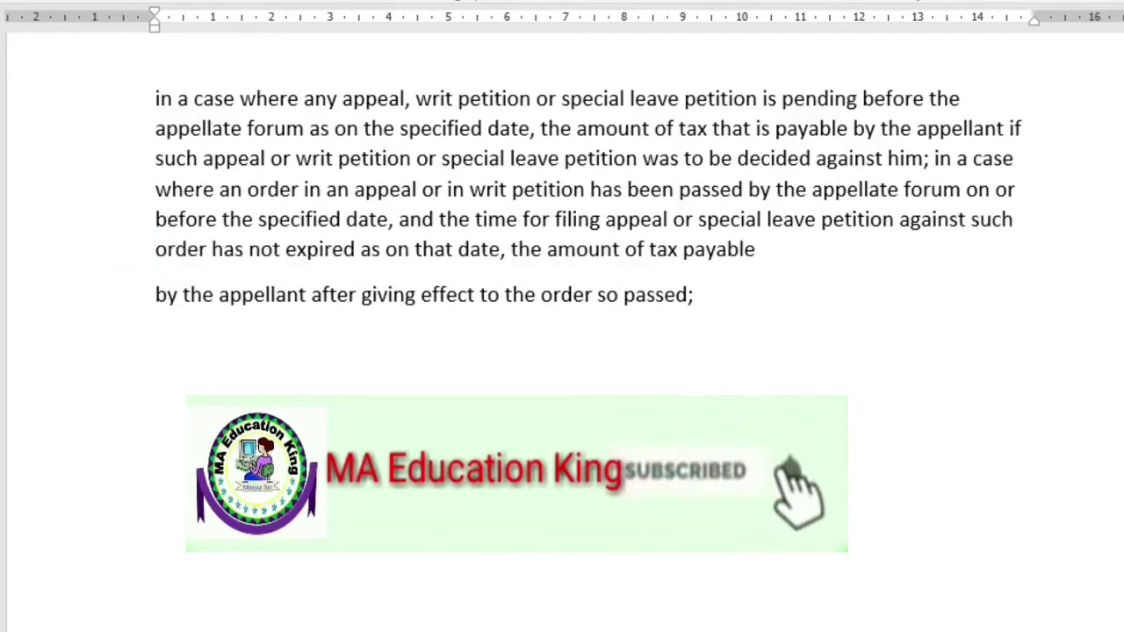
{"action": "left_click", "coordinate": [150, 290]}
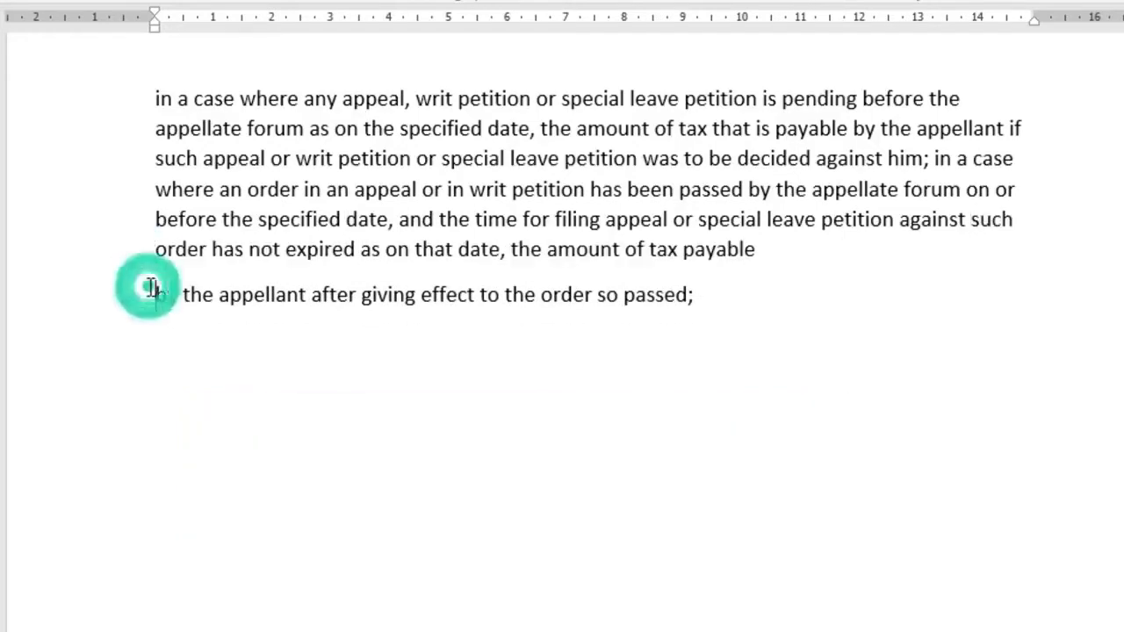
{"action": "key", "text": "BackSpace"}
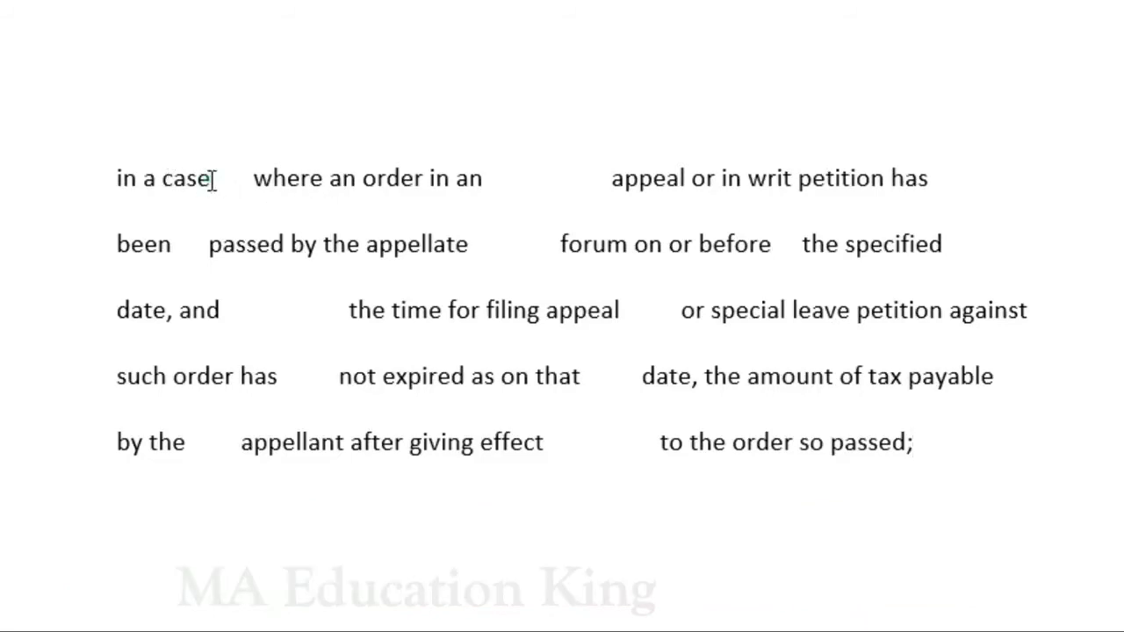
Select the extra gaps after 'case', before 'appeal' and before 'forum', ending before 'where'
{"action": "left_click_drag", "start_coordinate": [213, 179], "coordinate": [248, 179]}
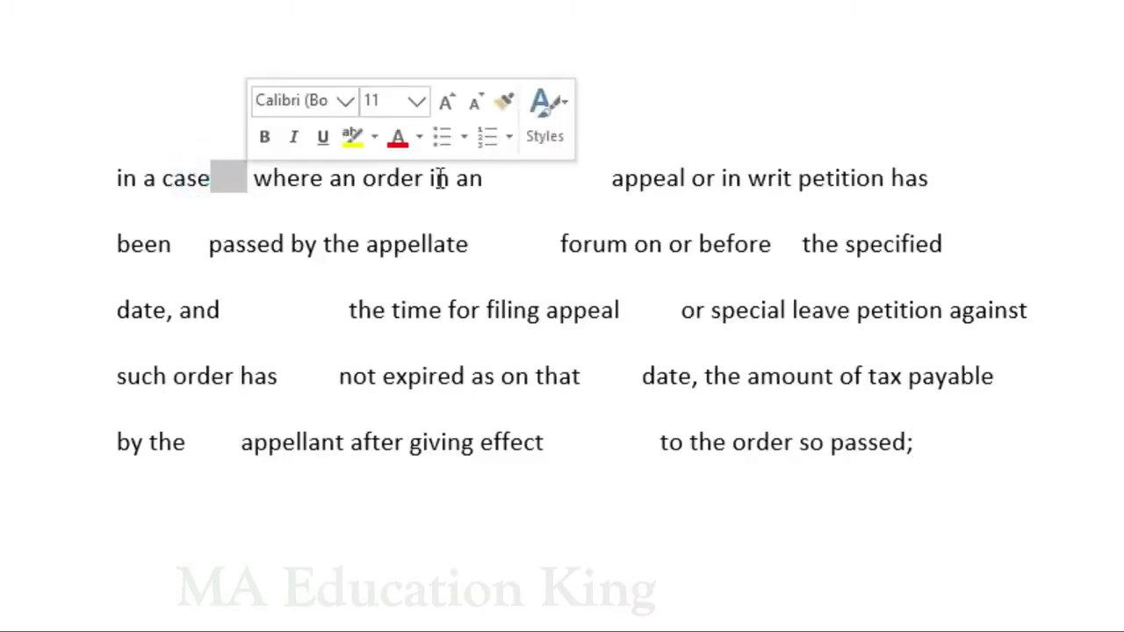
{"action": "left_click_drag", "start_coordinate": [479, 178], "coordinate": [624, 179]}
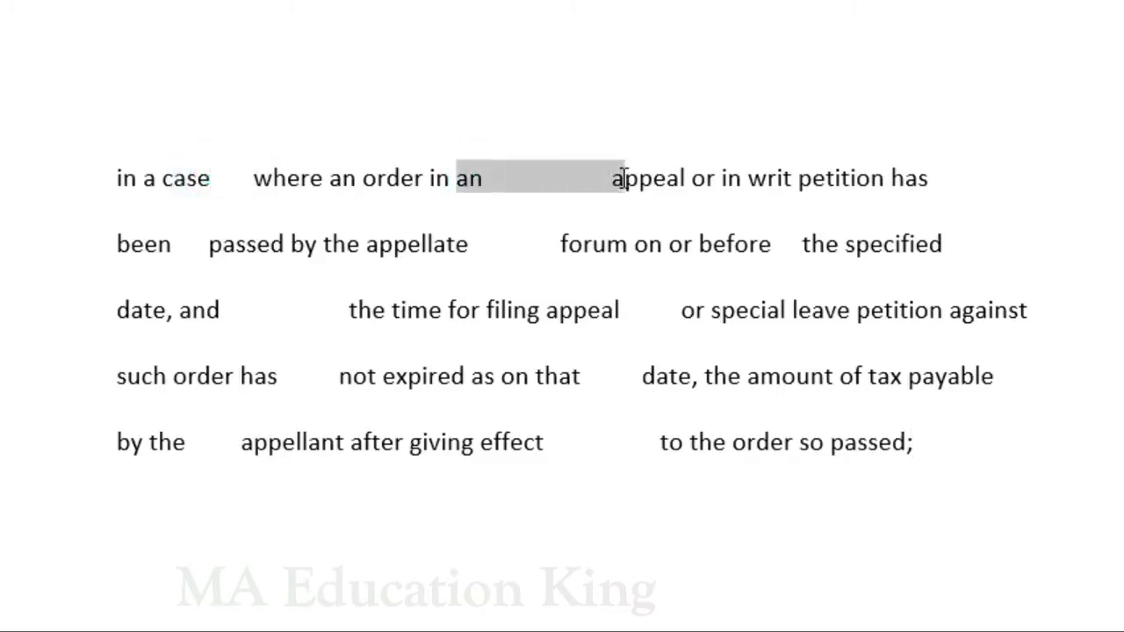
{"action": "left_click", "coordinate": [555, 243]}
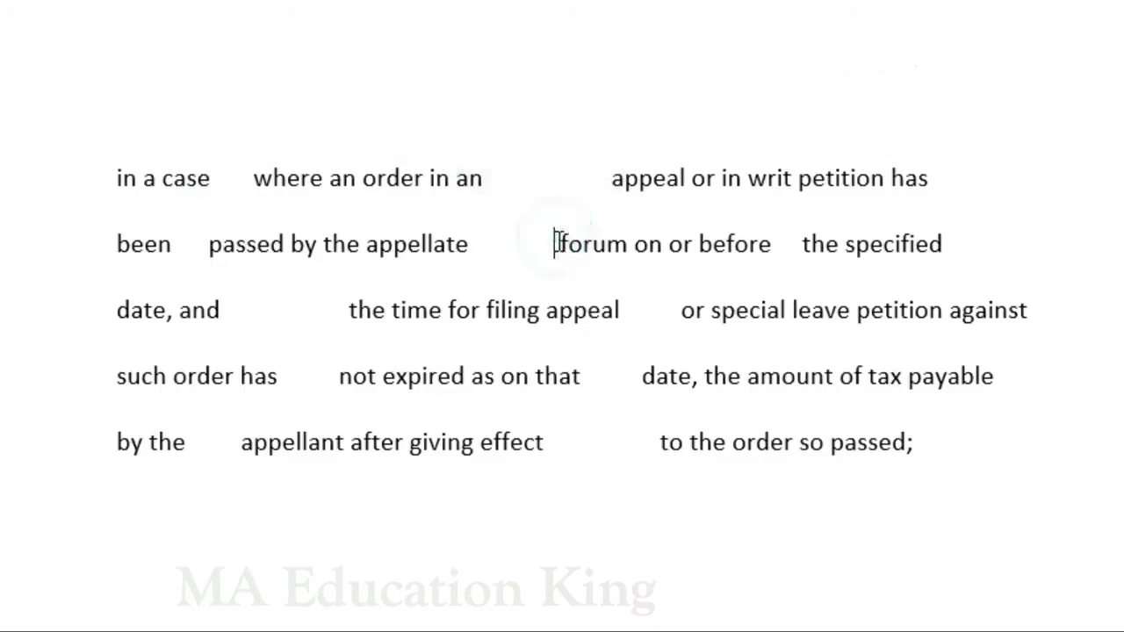
{"action": "left_click_drag", "start_coordinate": [555, 243], "coordinate": [475, 246]}
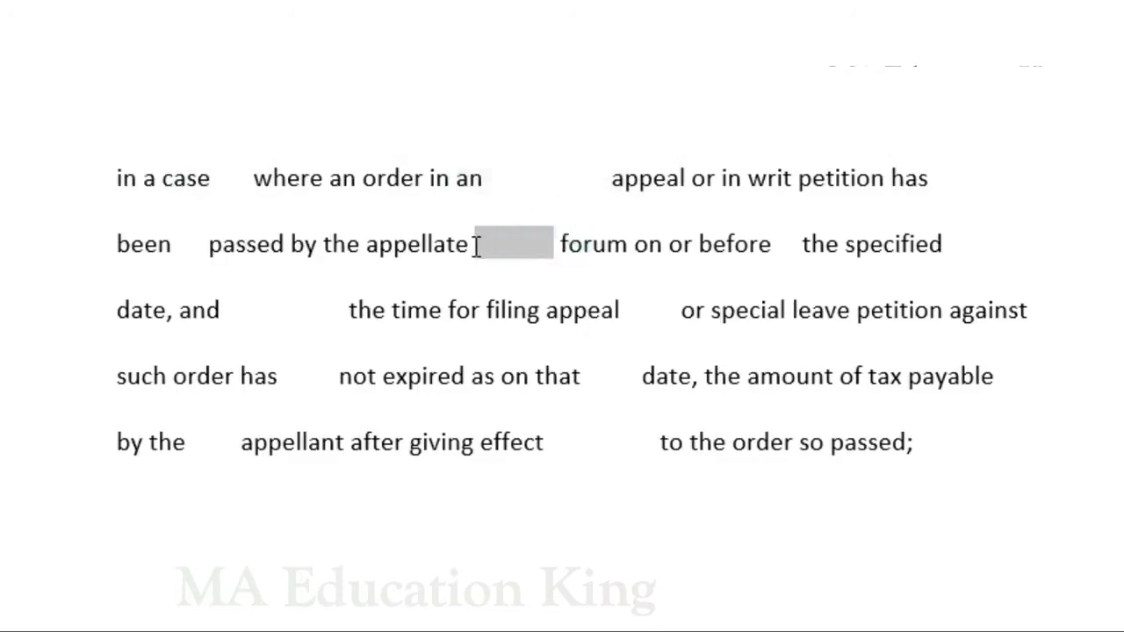
{"action": "left_click", "coordinate": [254, 179]}
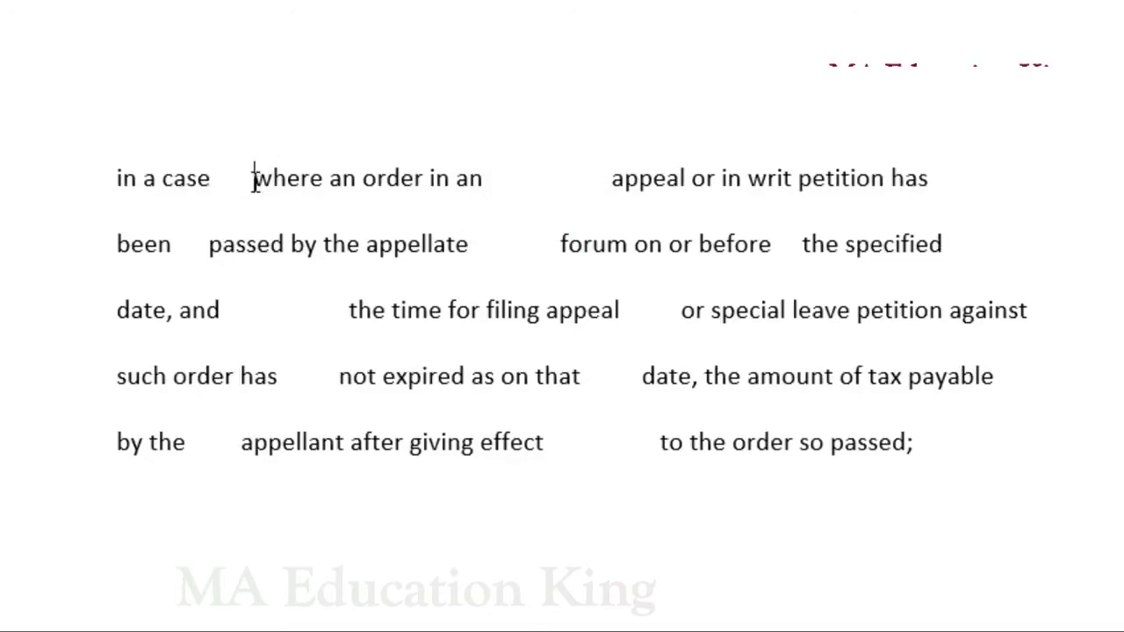
Close up the oversized gaps before 'where' and before 'appeal'
{"action": "key", "text": "BackSpace"}
{"action": "key", "text": "BackSpace"}
{"action": "key", "text": "BackSpace"}
{"action": "key", "text": "BackSpace"}
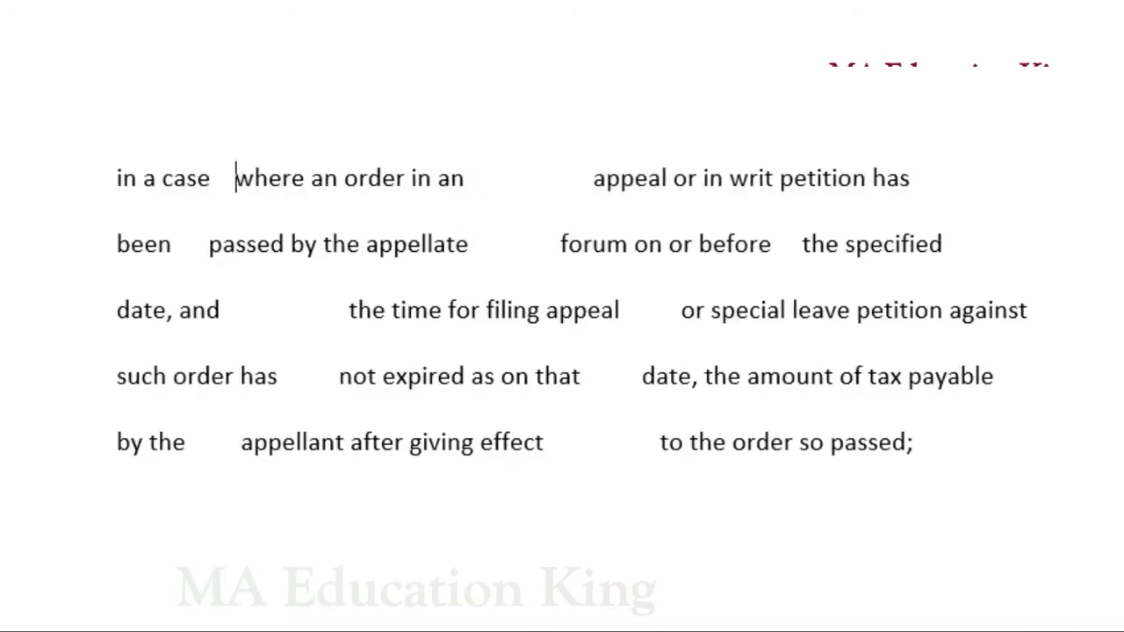
{"action": "key", "text": "BackSpace"}
{"action": "key", "text": "BackSpace"}
{"action": "key", "text": "BackSpace"}
{"action": "key", "text": "BackSpace"}
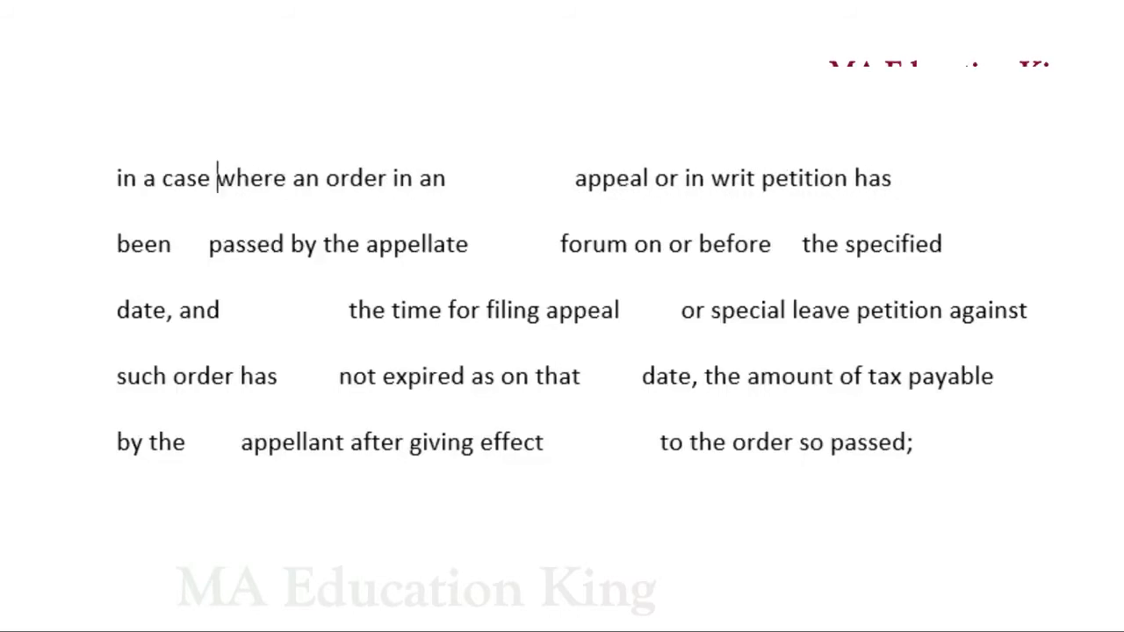
{"action": "left_click", "coordinate": [576, 176]}
{"action": "key", "text": "BackSpace"}
{"action": "key", "text": "BackSpace"}
{"action": "key", "text": "BackSpace"}
{"action": "key", "text": "BackSpace"}
{"action": "key", "text": "BackSpace"}
{"action": "key", "text": "BackSpace"}
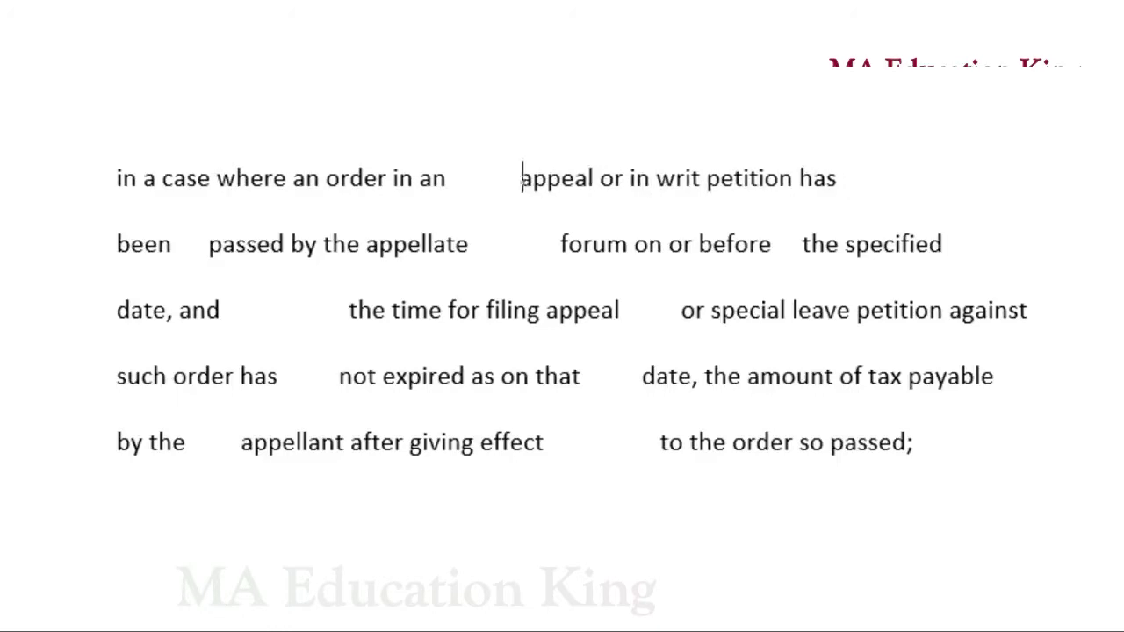
{"action": "key", "text": "BackSpace"}
{"action": "key", "text": "BackSpace"}
{"action": "key", "text": "BackSpace"}
{"action": "key", "text": "BackSpace"}
{"action": "key", "text": "BackSpace"}
{"action": "key", "text": "BackSpace"}
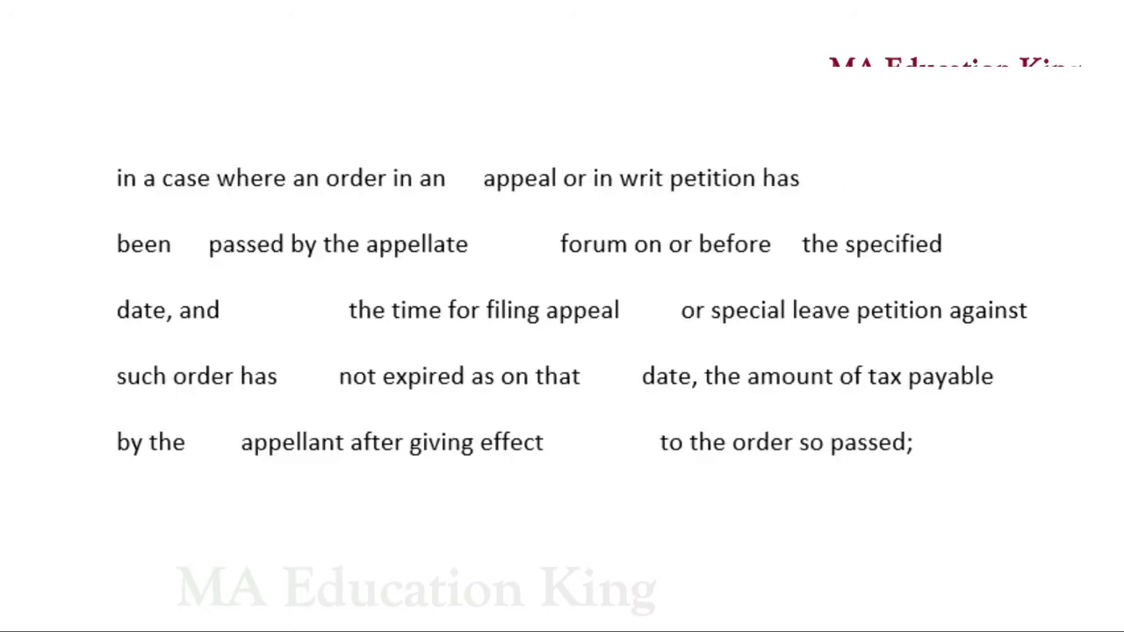
{"action": "key", "text": "BackSpace"}
{"action": "key", "text": "BackSpace"}
{"action": "key", "text": "BackSpace"}
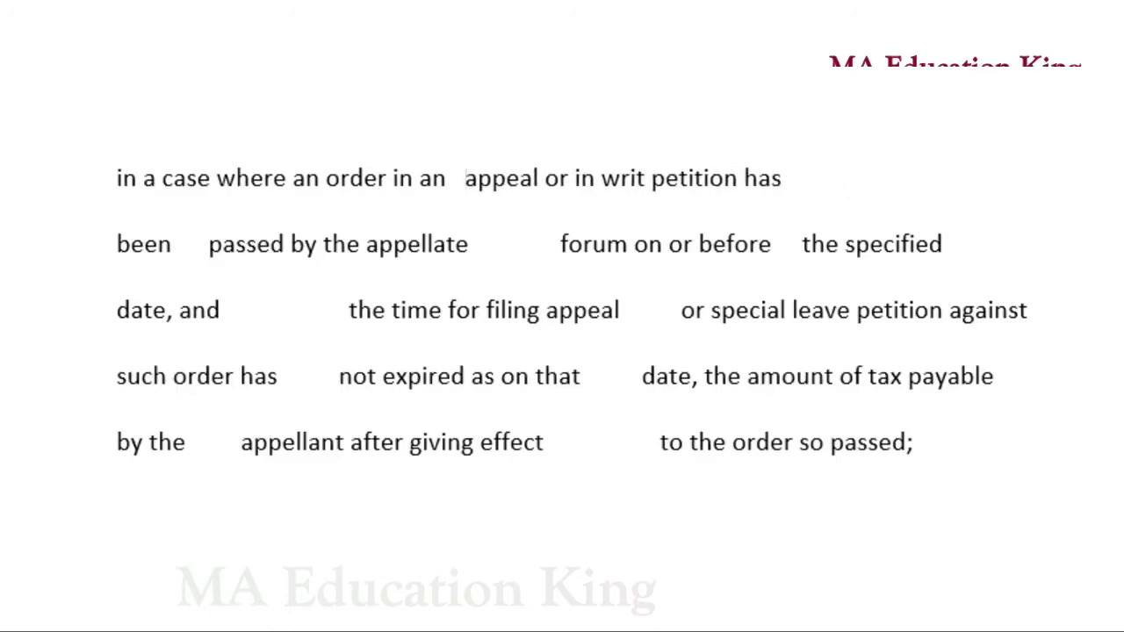
{"action": "key", "text": "BackSpace"}
{"action": "key", "text": "BackSpace"}
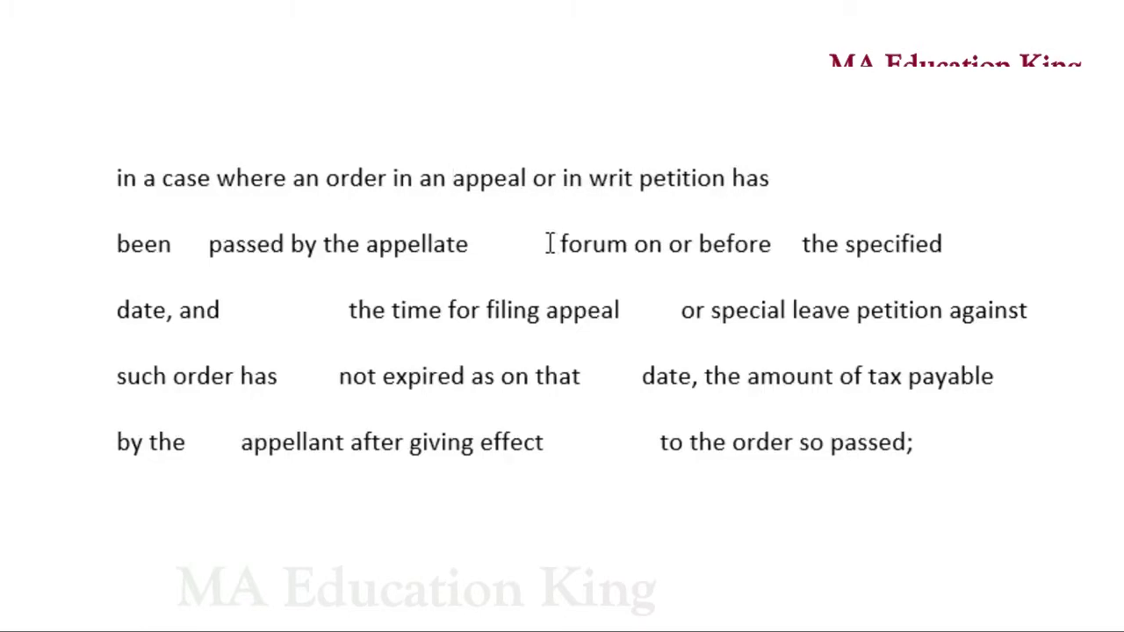
Delete the blank gaps before 'forum' and between 'appeal' and 'or'
{"action": "left_click_drag", "start_coordinate": [560, 243], "coordinate": [475, 248]}
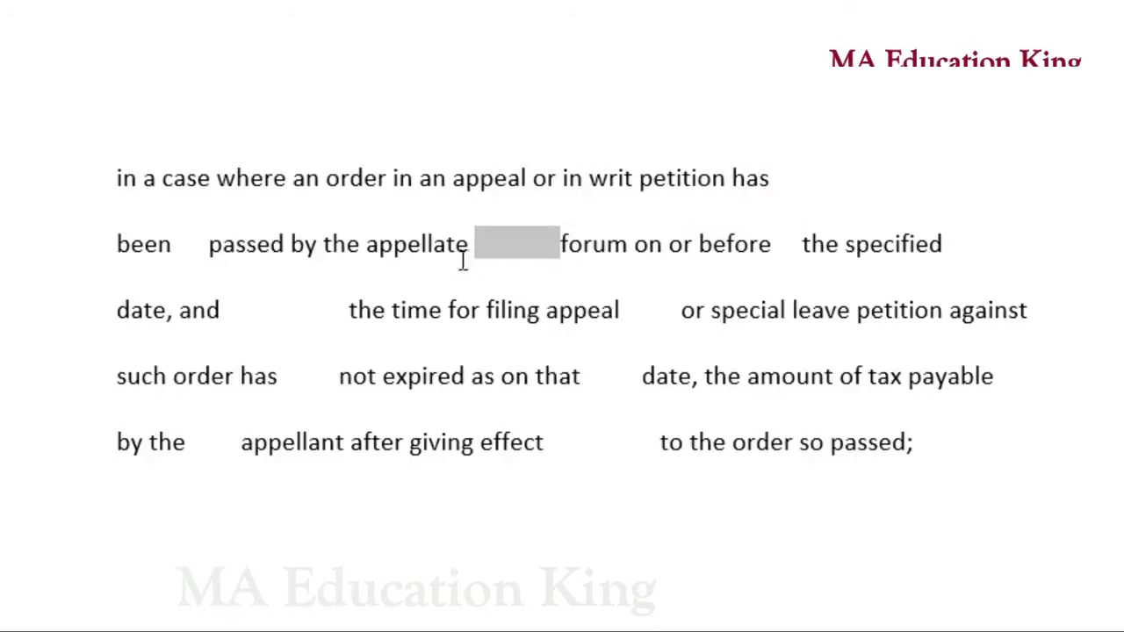
{"action": "key", "text": "Delete"}
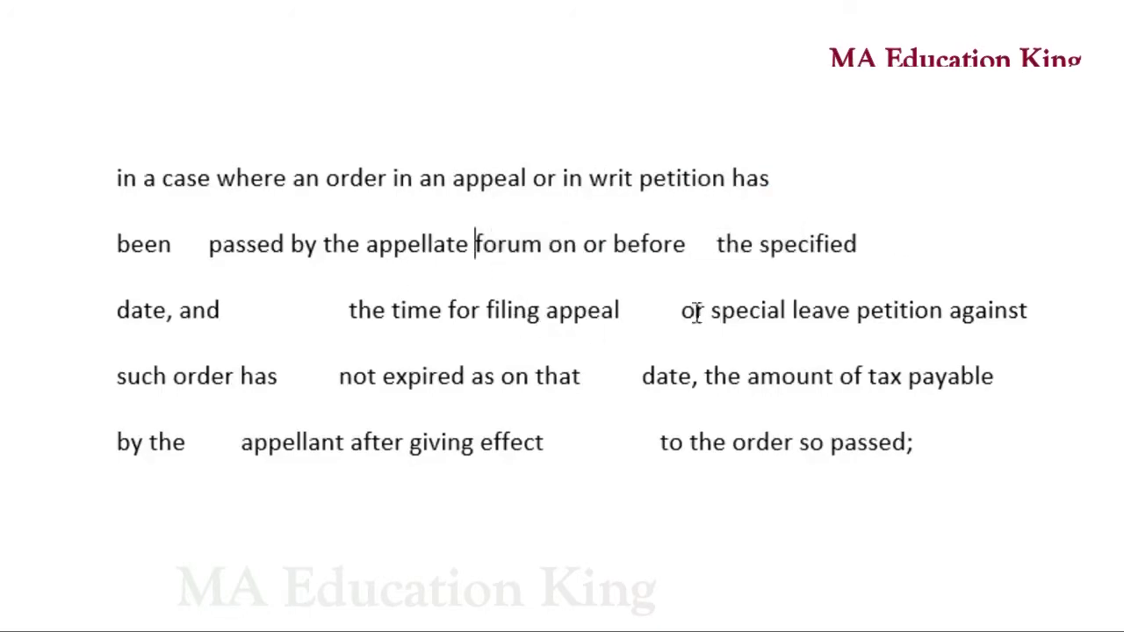
{"action": "left_click_drag", "start_coordinate": [684, 312], "coordinate": [623, 313]}
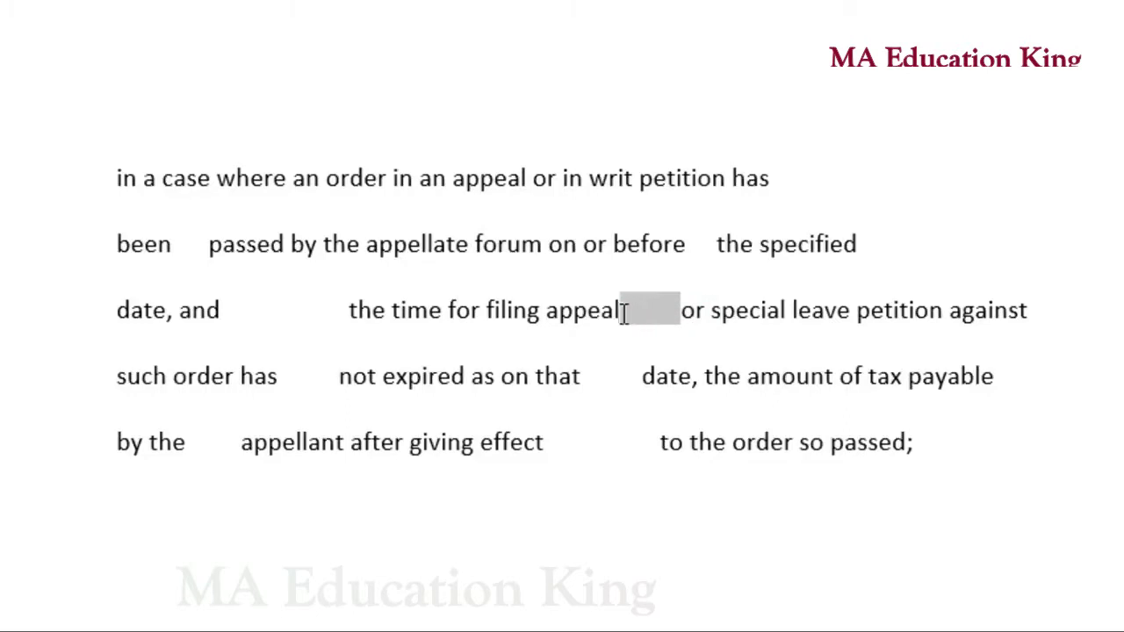
{"action": "key", "text": "Delete"}
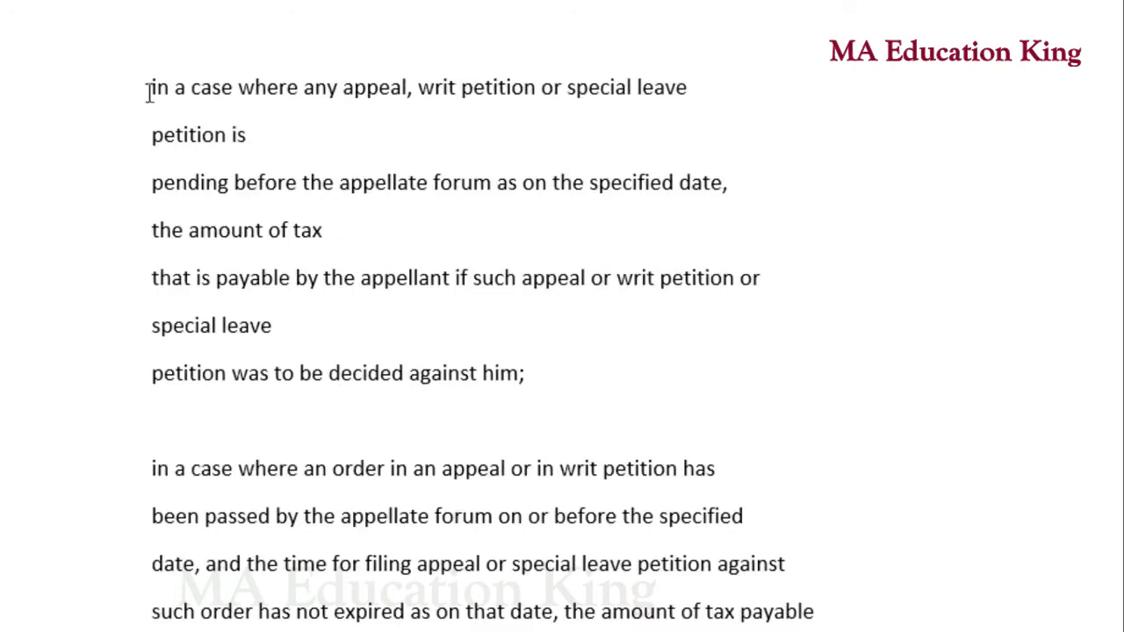
Select the first clause from 'in a case where any appeal' through 'against him;'
{"action": "left_click_drag", "start_coordinate": [149, 87], "coordinate": [251, 138]}
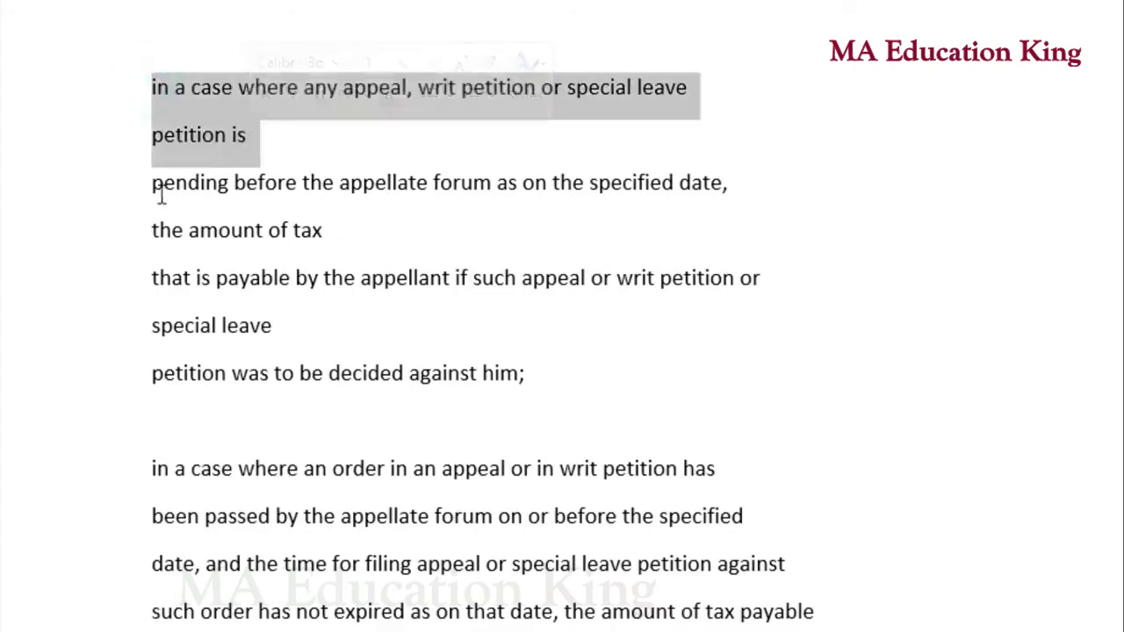
{"action": "left_click_drag", "start_coordinate": [149, 183], "coordinate": [345, 246]}
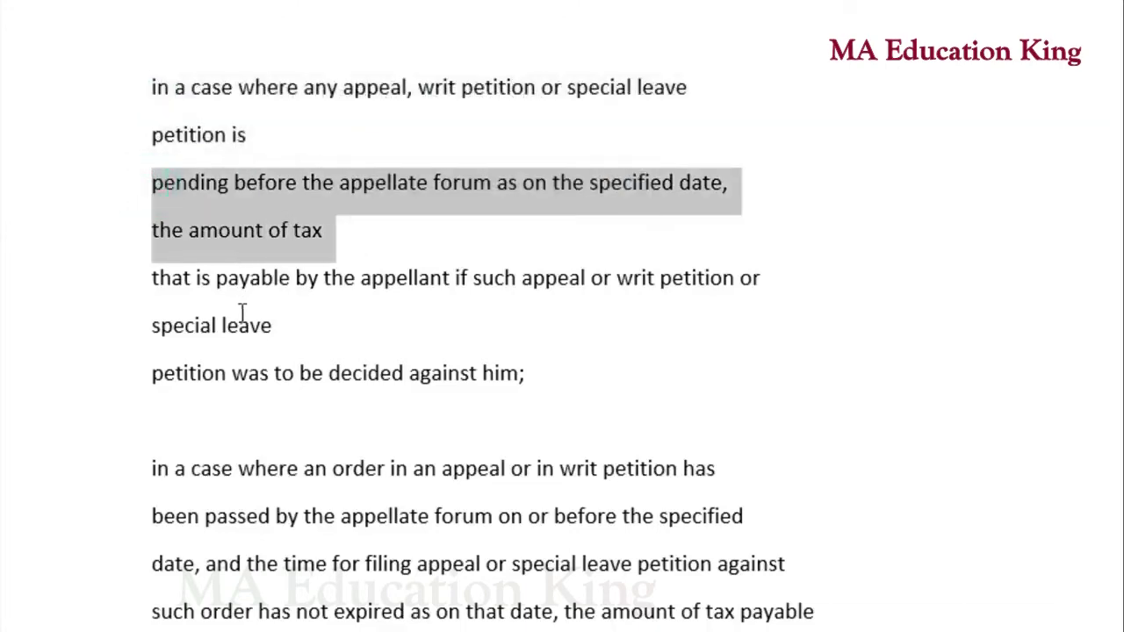
{"action": "left_click", "coordinate": [248, 134]}
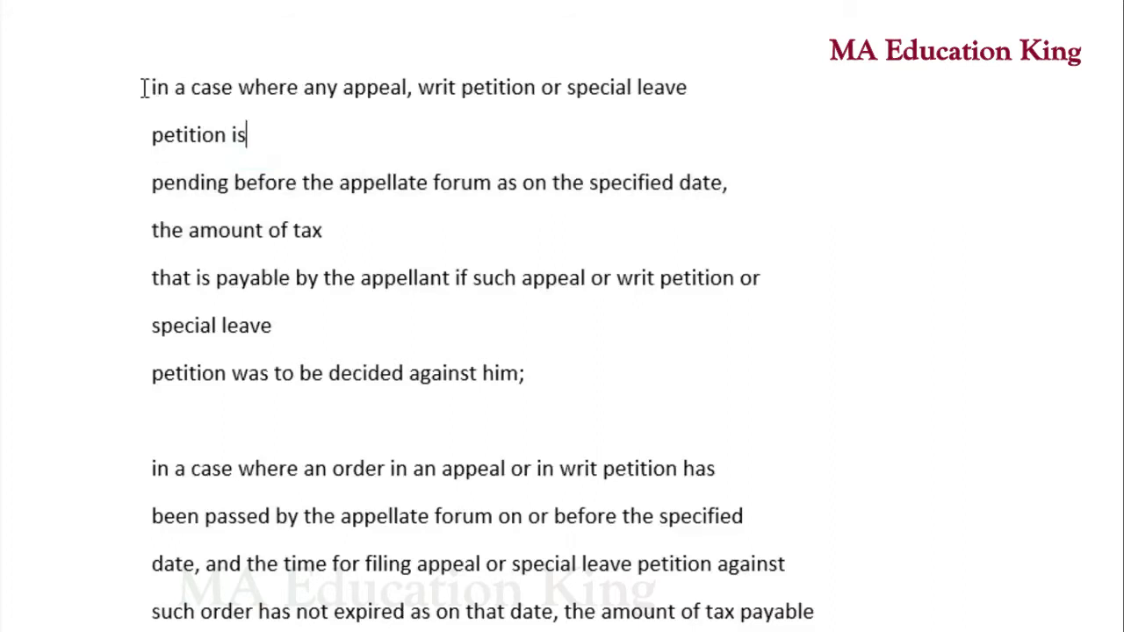
{"action": "mouse_move", "coordinate": [148, 87]}
{"action": "left_mouse_down"}
{"action": "mouse_move", "coordinate": [516, 337]}
{"action": "mouse_move", "coordinate": [550, 381]}
{"action": "left_mouse_up"}
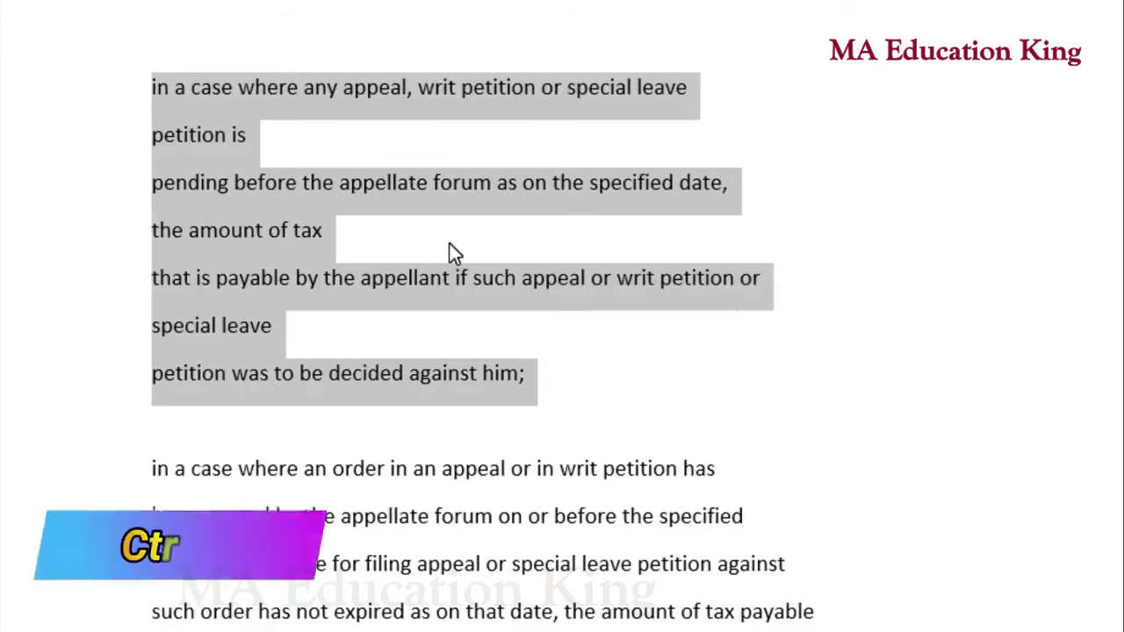
Set up Find and Replace with ^p in Find what and an empty Replace with box
{"action": "key", "text": "ctrl+h"}
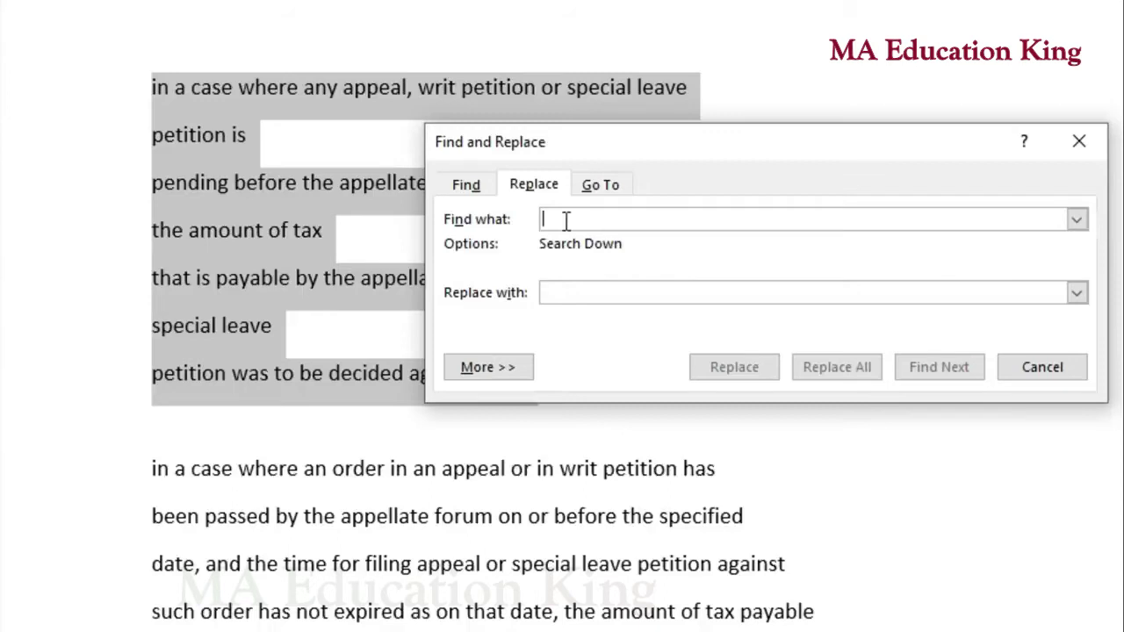
{"action": "type", "text": "^"}
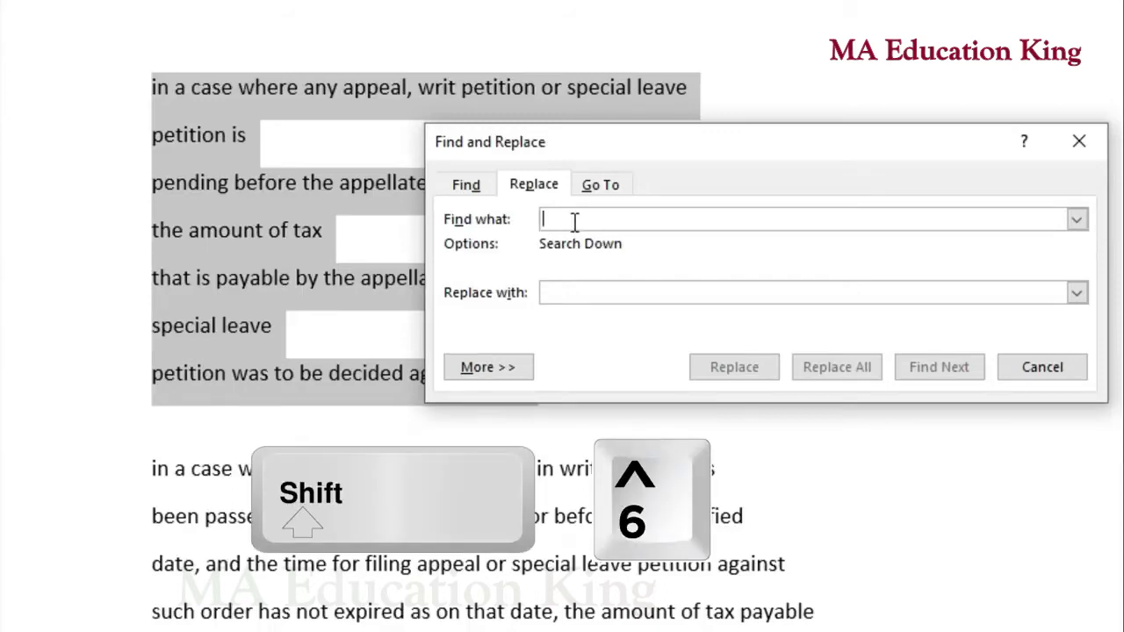
{"action": "type", "text": "^"}
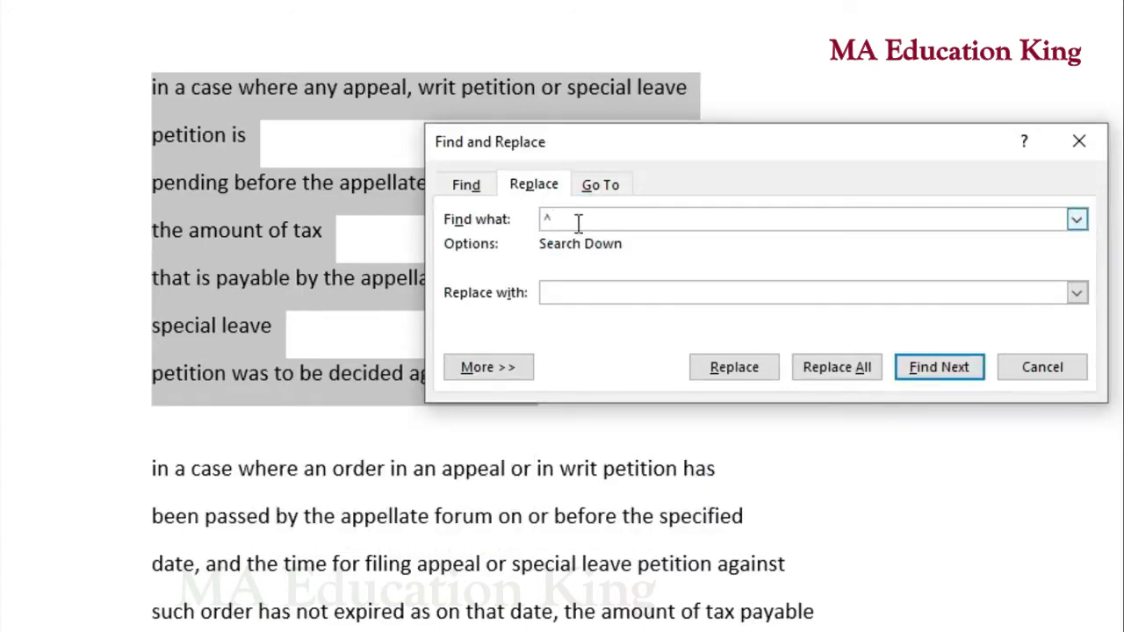
{"action": "type", "text": "p"}
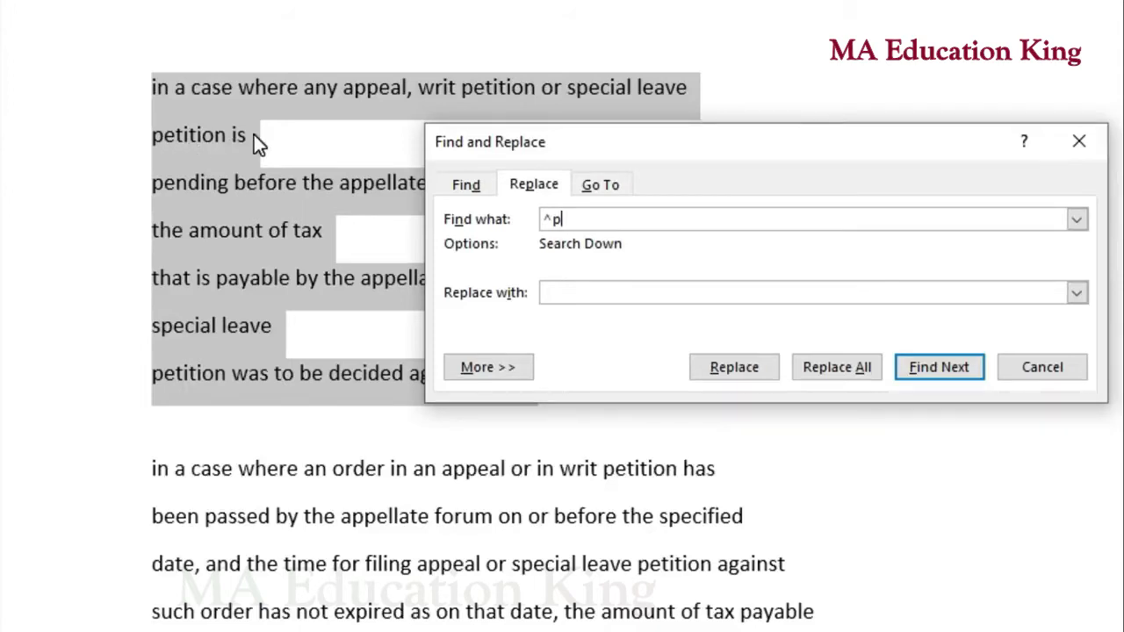
{"action": "left_click", "coordinate": [564, 292]}
Replace all paragraph marks in the selected clause only, declining to search the rest, and close the dialog
{"action": "left_click", "coordinate": [834, 372]}
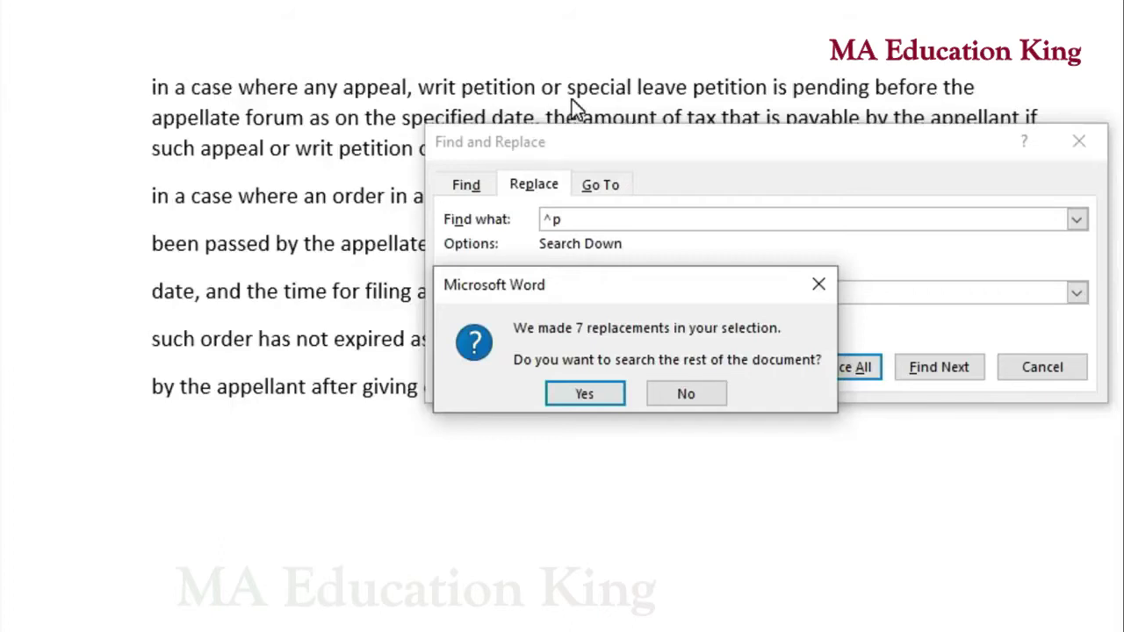
{"action": "left_click", "coordinate": [688, 394]}
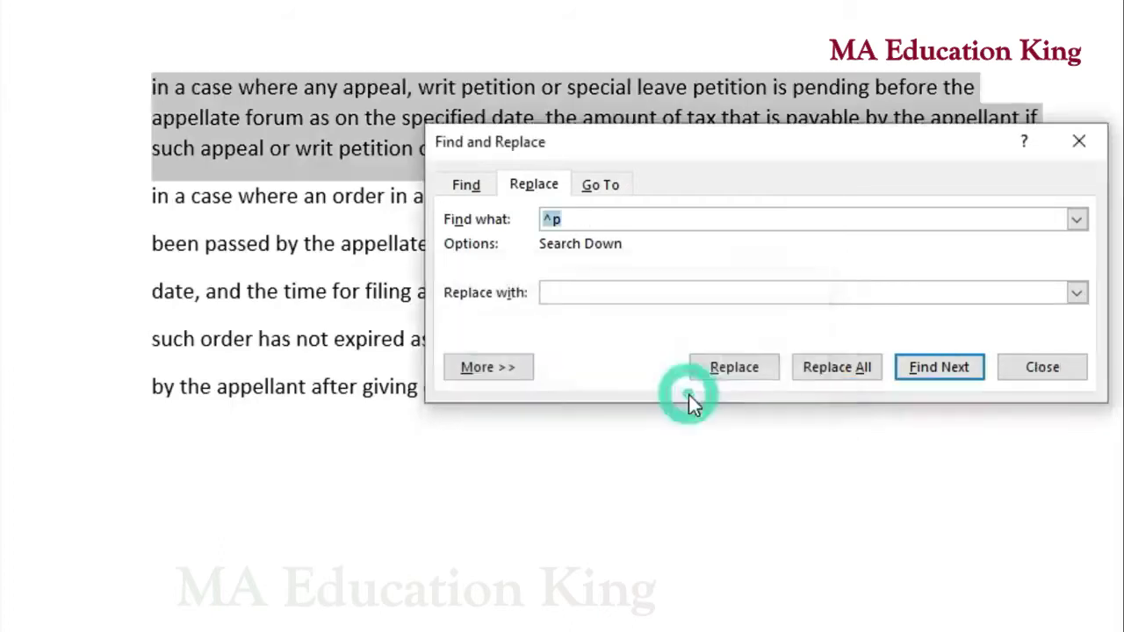
{"action": "left_click", "coordinate": [1036, 373]}
{"action": "key", "text": "End"}
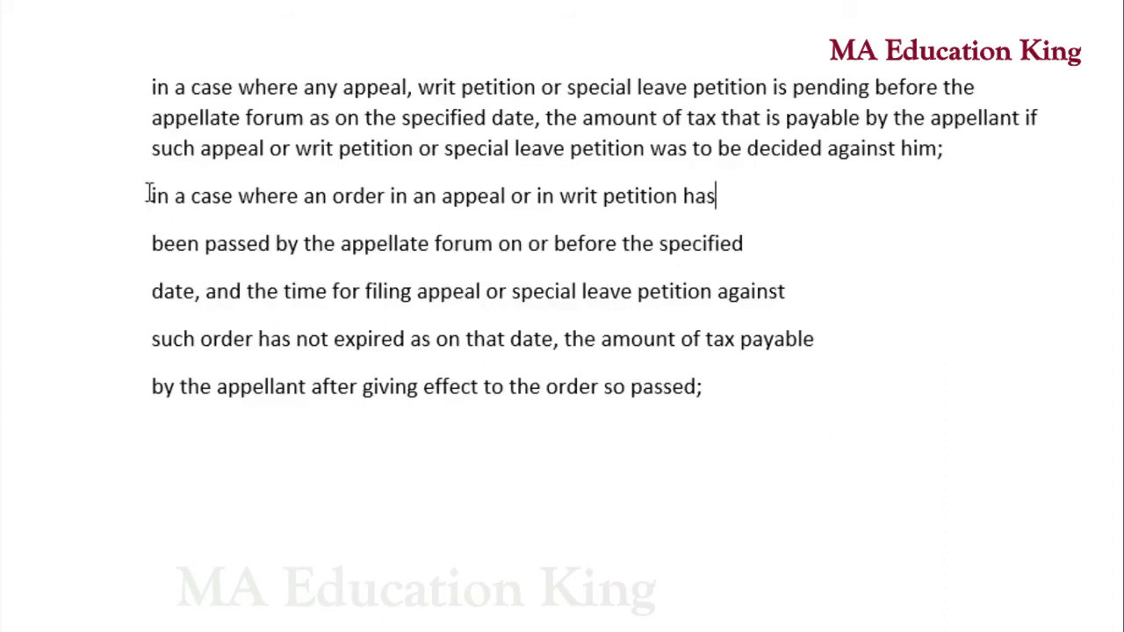
Select the second clause and replace all its ^p paragraph marks with nothing
{"action": "left_click_drag", "start_coordinate": [149, 194], "coordinate": [753, 389]}
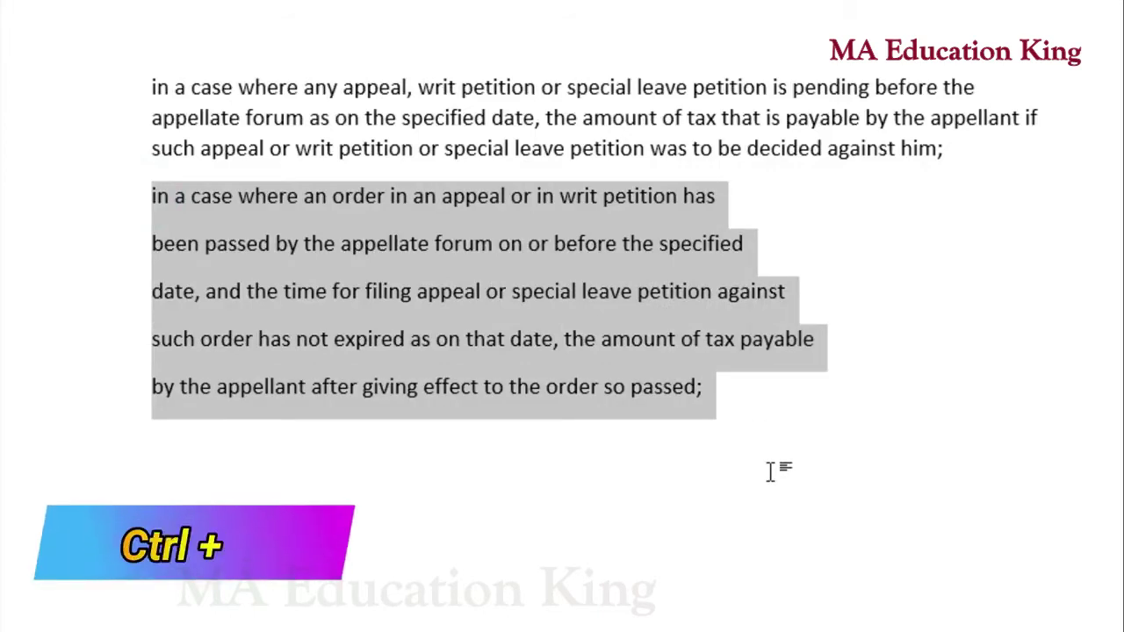
{"action": "key", "text": "ctrl+h"}
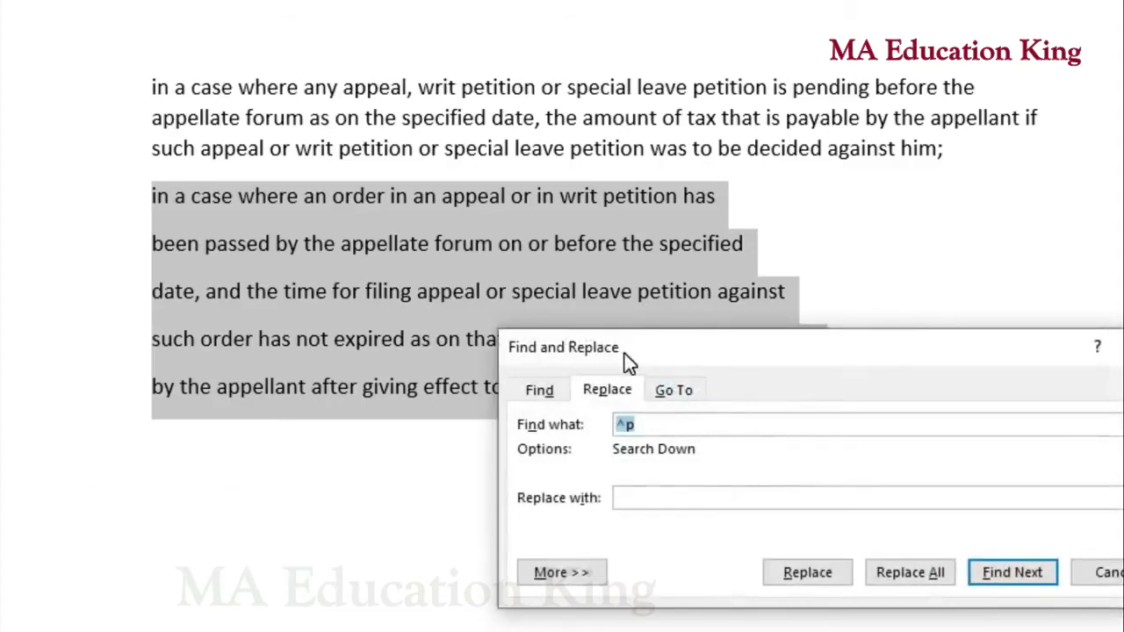
{"action": "left_click", "coordinate": [643, 428]}
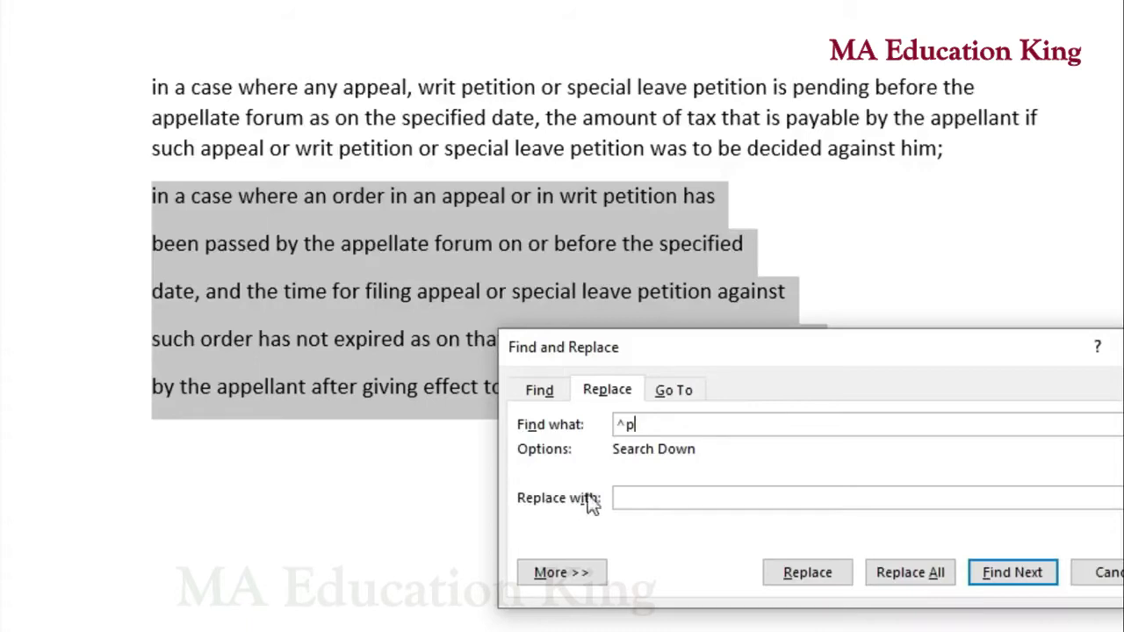
{"action": "left_click", "coordinate": [647, 498]}
{"action": "left_click", "coordinate": [642, 501]}
{"action": "left_click", "coordinate": [905, 574]}
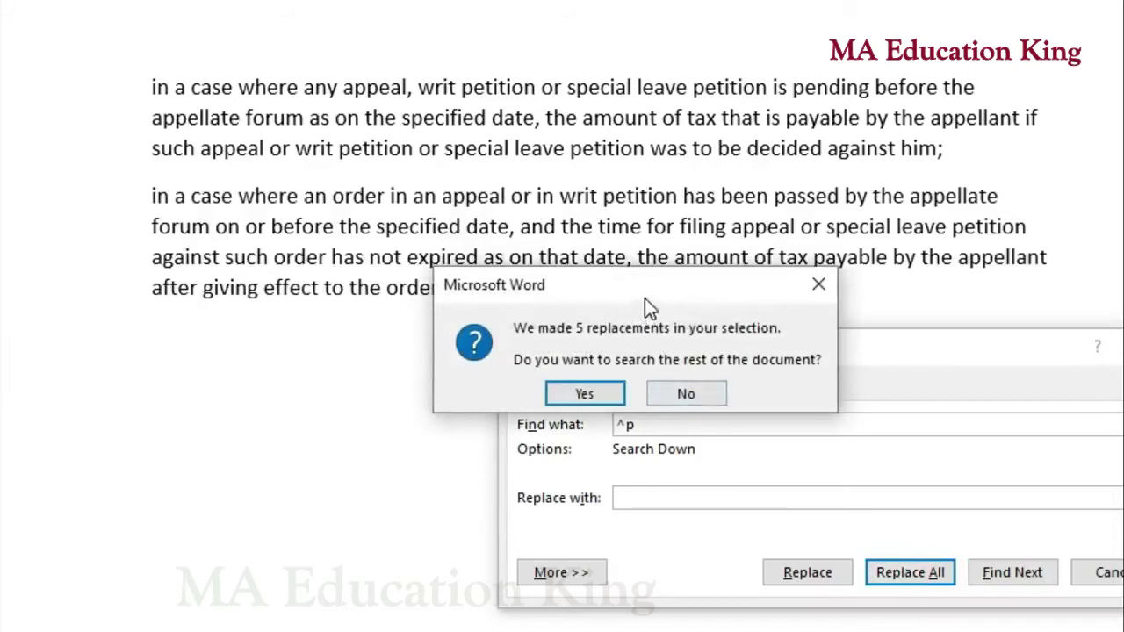
Decline searching the rest of the document and close the Find and Replace dialog
{"action": "left_click_drag", "start_coordinate": [644, 297], "coordinate": [418, 372]}
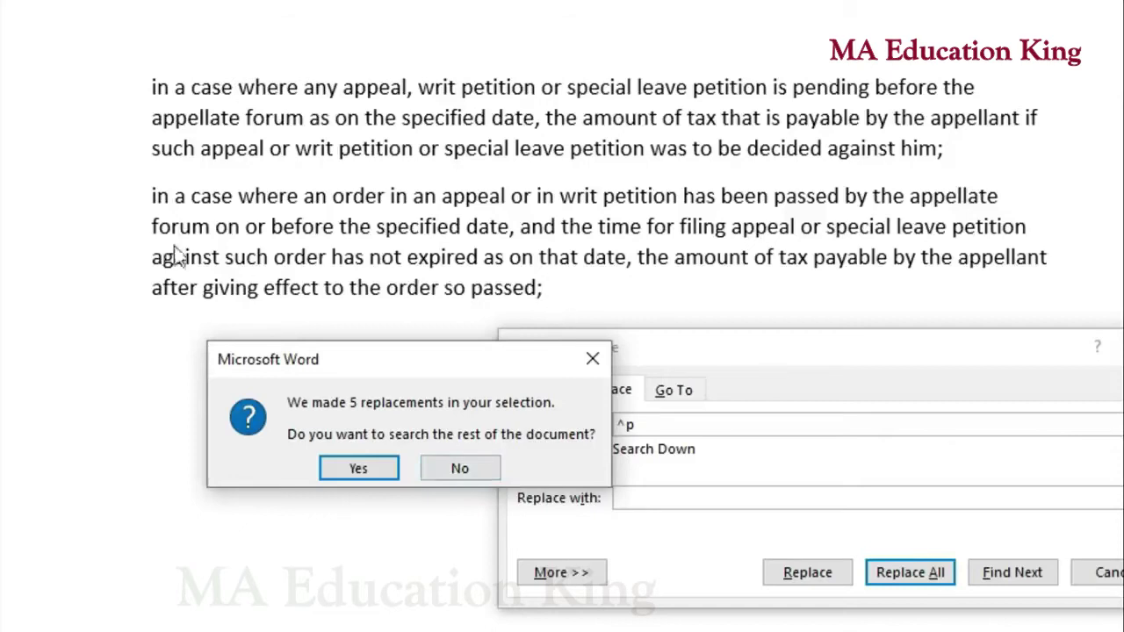
{"action": "left_click", "coordinate": [463, 469]}
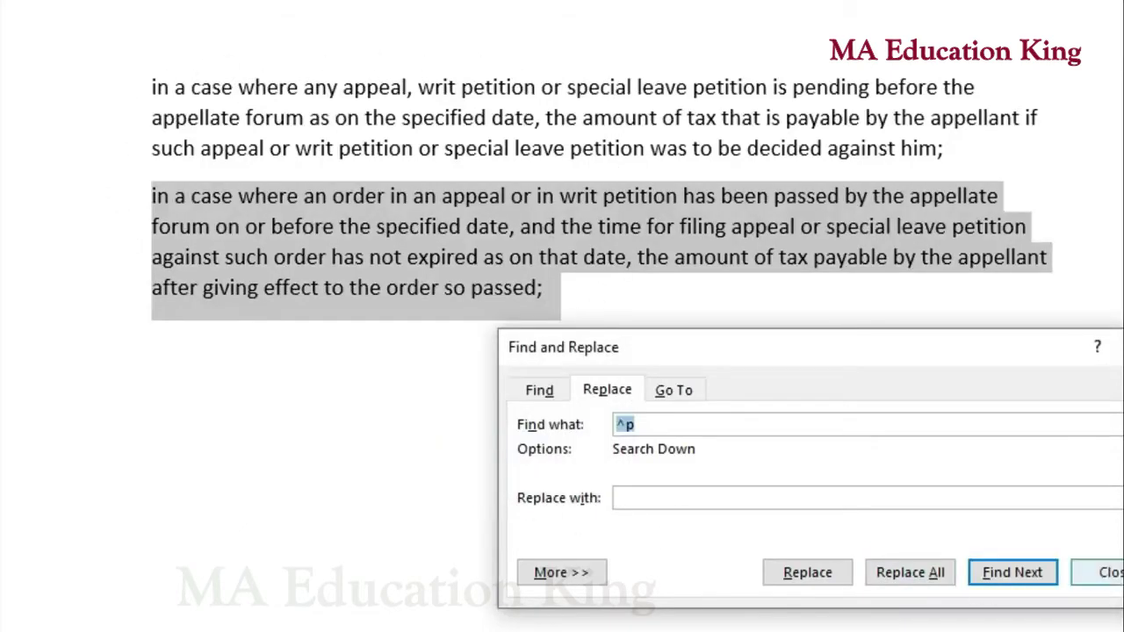
{"action": "left_click", "coordinate": [1108, 573]}
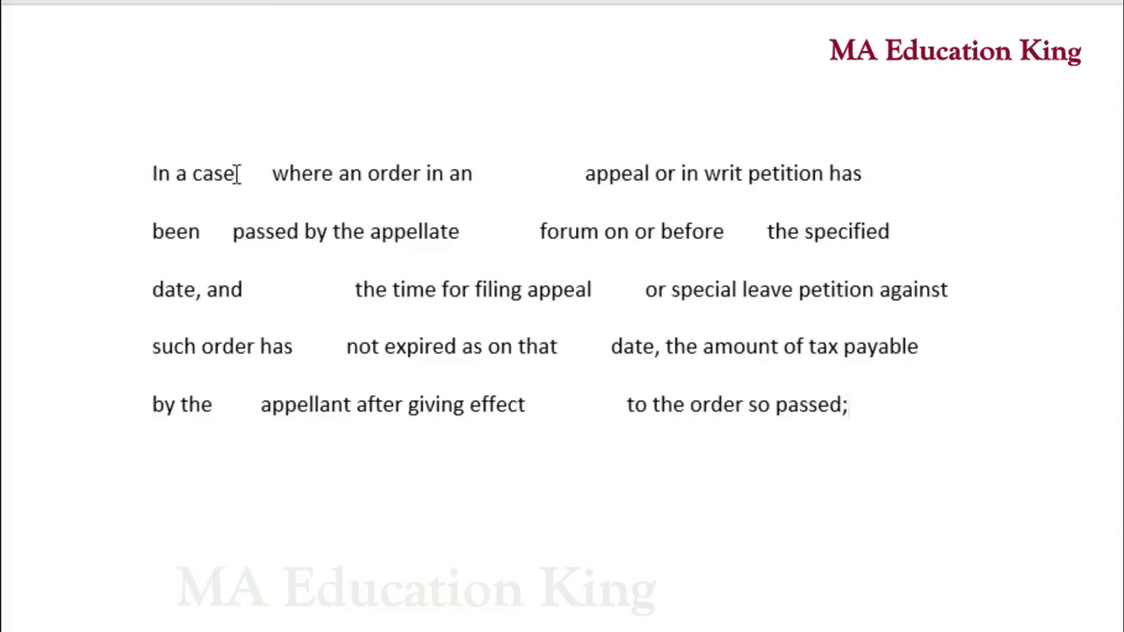
Check the wide gaps, then select all five lines from 'In a case' to 'passed;'
{"action": "left_click_drag", "start_coordinate": [236, 173], "coordinate": [267, 174]}
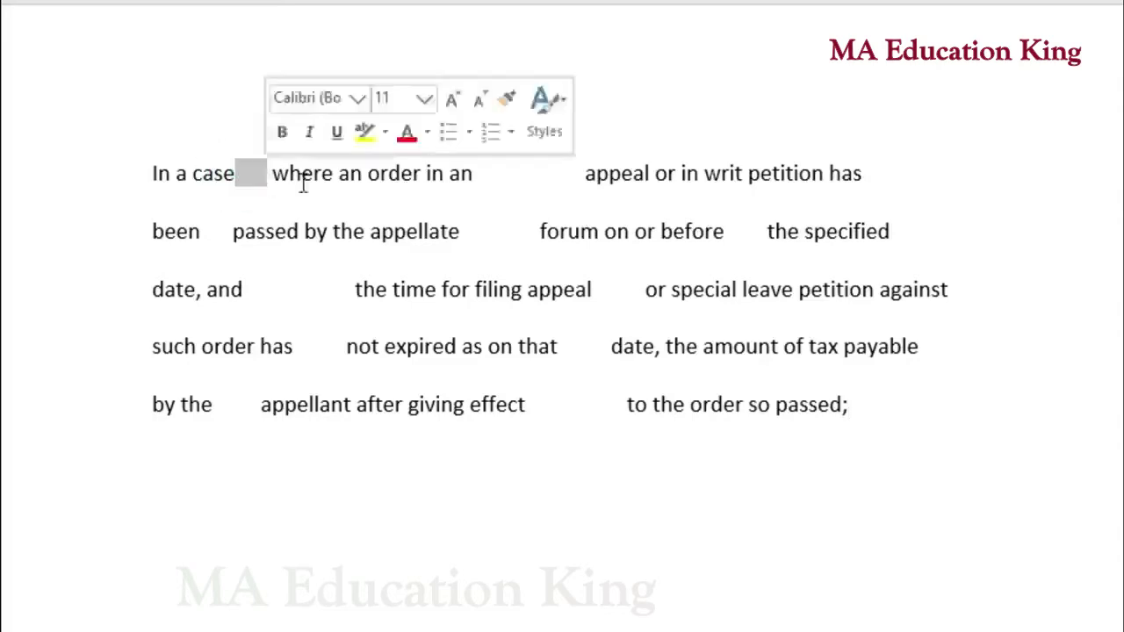
{"action": "left_click_drag", "start_coordinate": [473, 173], "coordinate": [584, 175]}
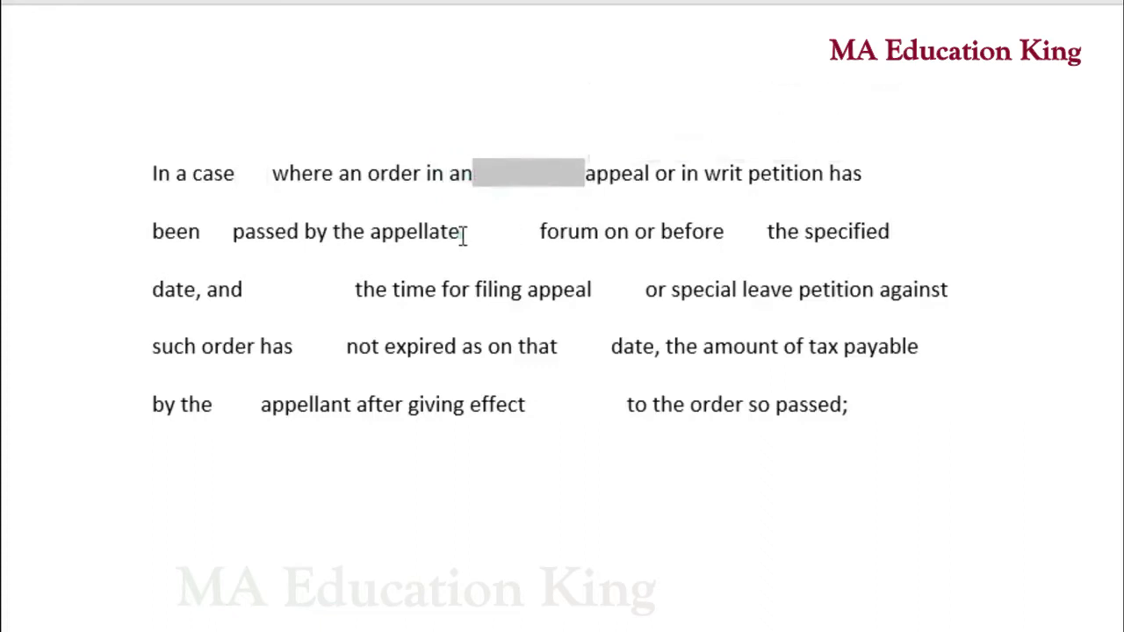
{"action": "left_click_drag", "start_coordinate": [461, 232], "coordinate": [538, 231]}
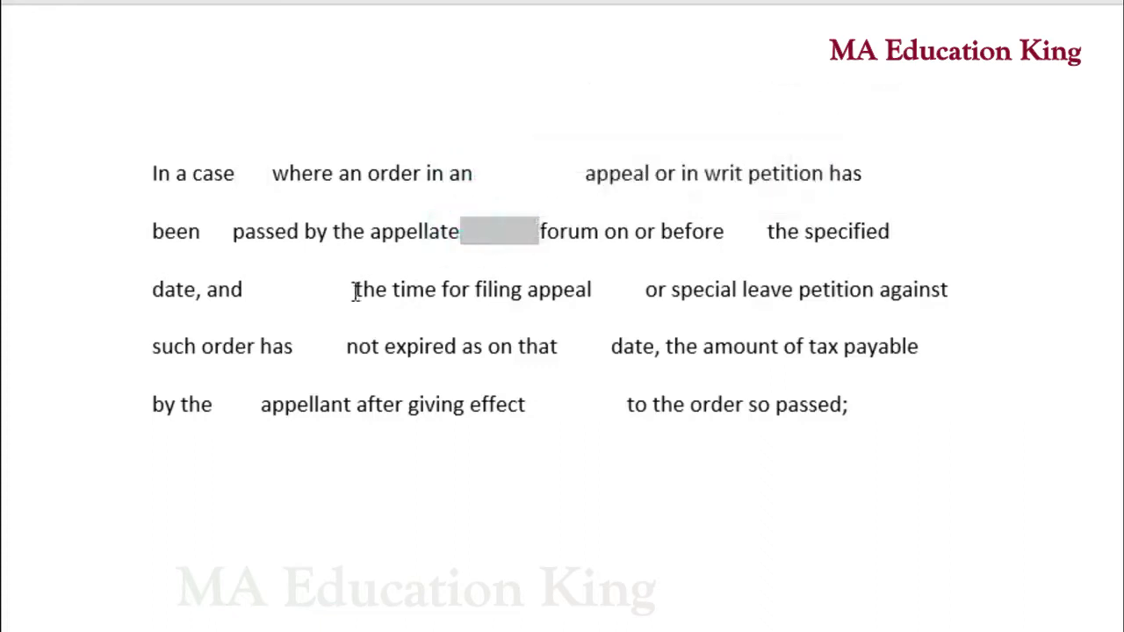
{"action": "left_click_drag", "start_coordinate": [354, 291], "coordinate": [244, 290]}
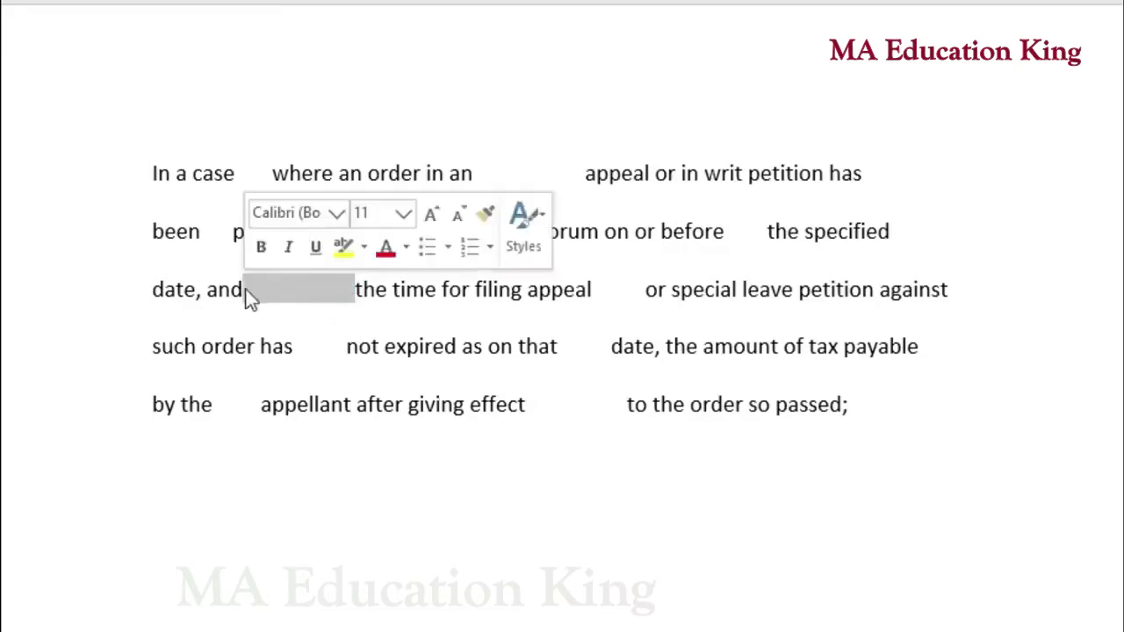
{"action": "left_click", "coordinate": [314, 345]}
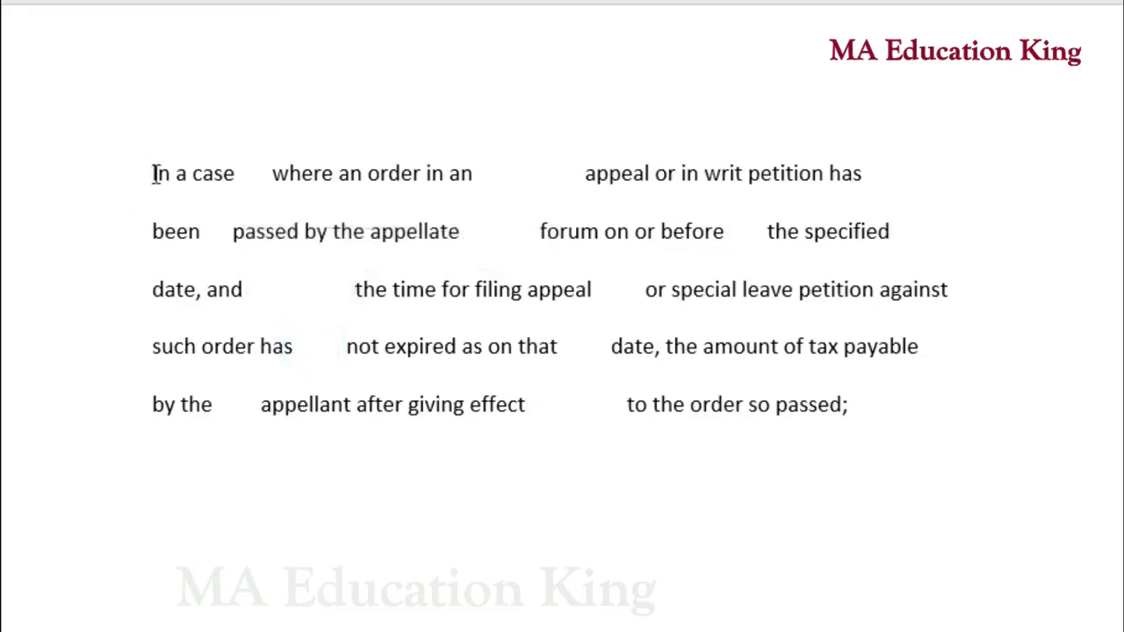
{"action": "left_click_drag", "start_coordinate": [151, 173], "coordinate": [874, 429]}
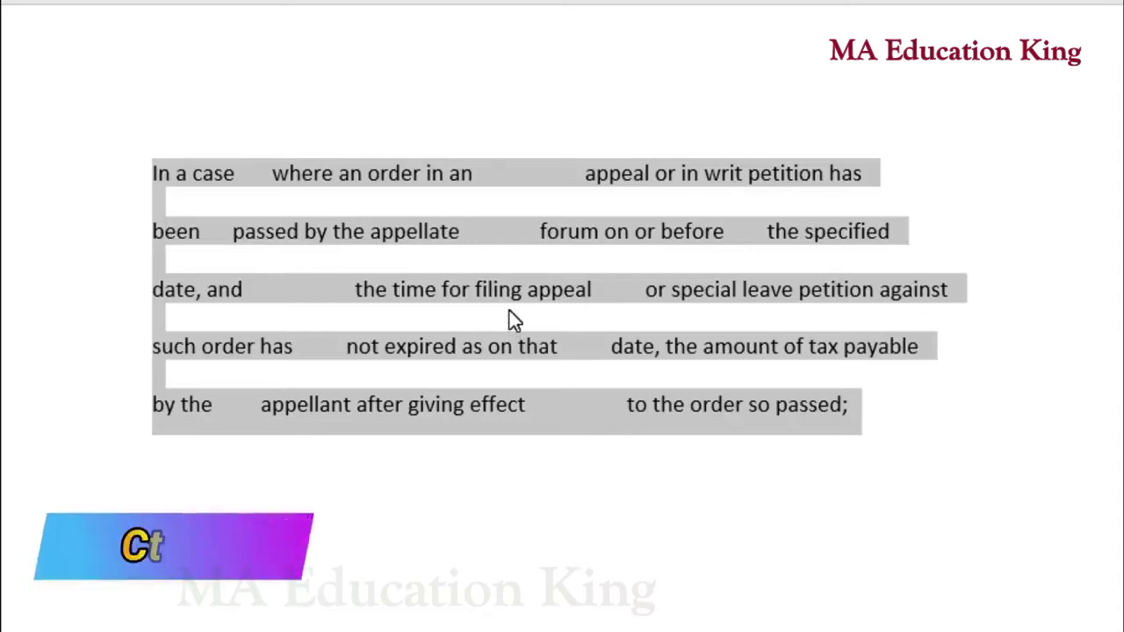
Set Find and Replace to search the selected clause for white-space runs (^w)
{"action": "key", "text": "ctrl+h"}
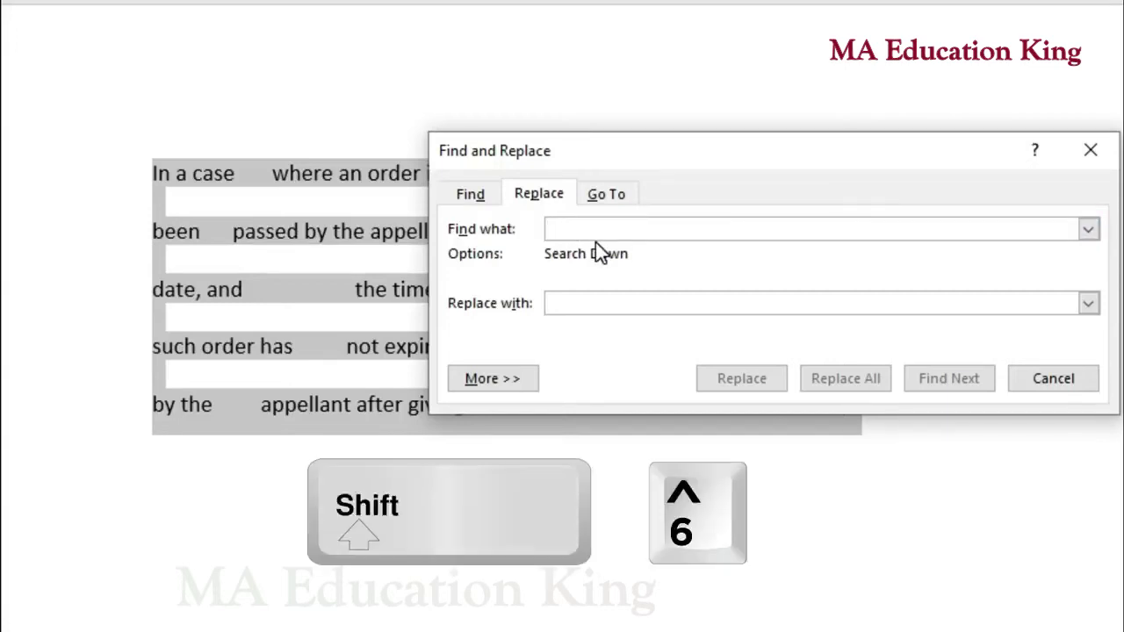
{"action": "type", "text": "^"}
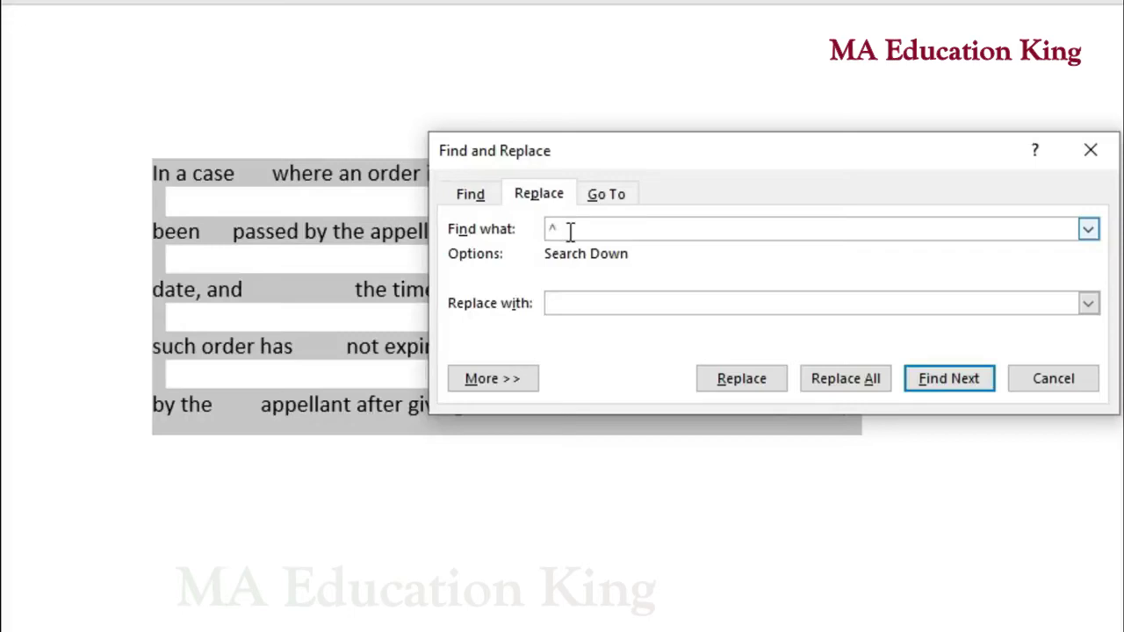
{"action": "type", "text": "w"}
{"action": "left_click", "coordinate": [567, 303]}
Replace all 61 white-space runs in the clause, skipping the rest of the document
{"action": "left_click", "coordinate": [848, 379]}
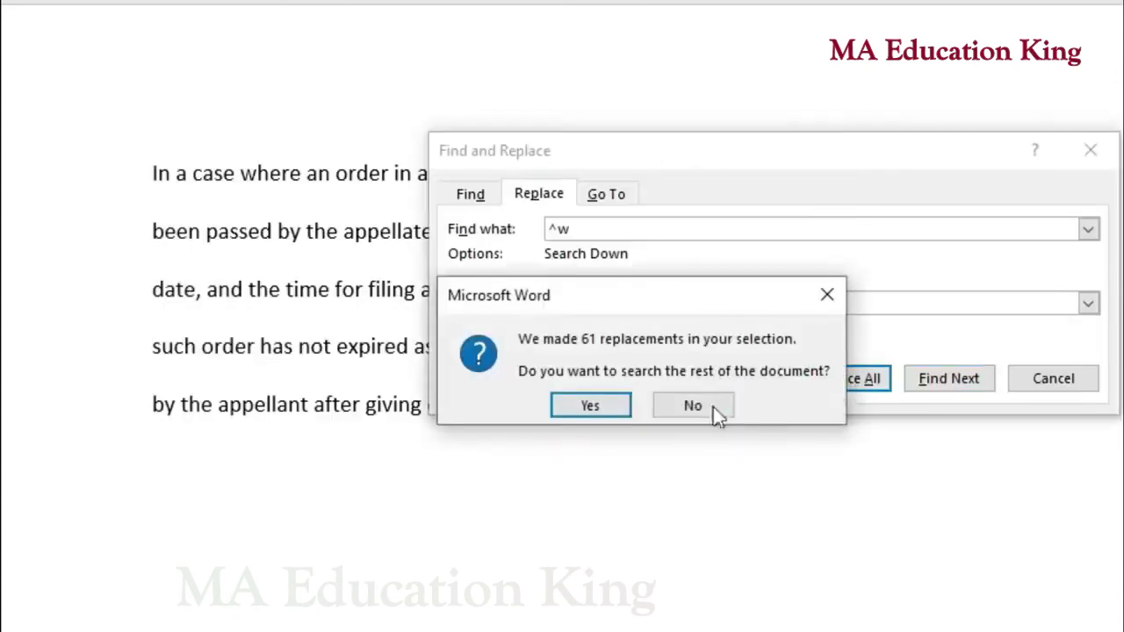
{"action": "left_click", "coordinate": [698, 408]}
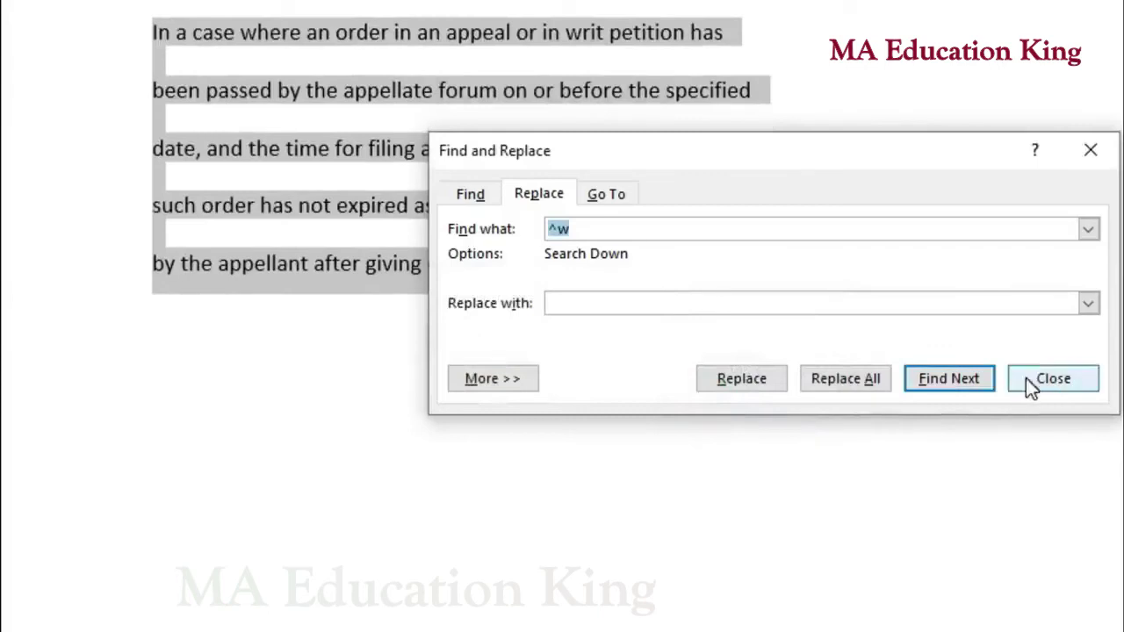
{"action": "left_click", "coordinate": [1029, 382]}
{"action": "scroll", "coordinate": [801, 345], "scroll_direction": "up", "scroll_amount": 3}
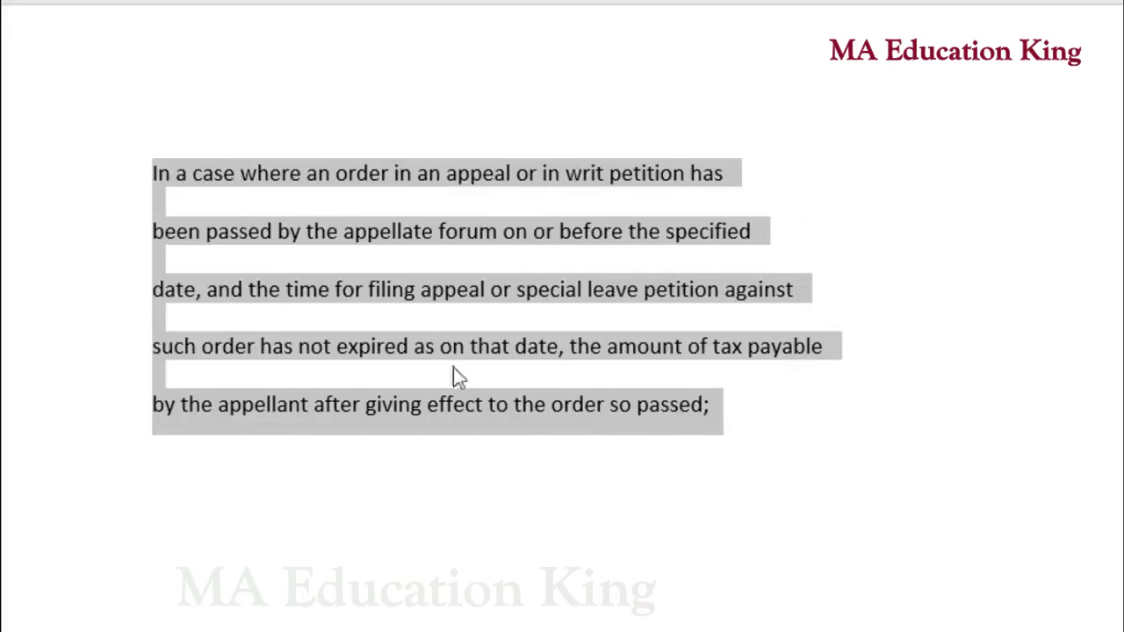
{"action": "left_click", "coordinate": [183, 178]}
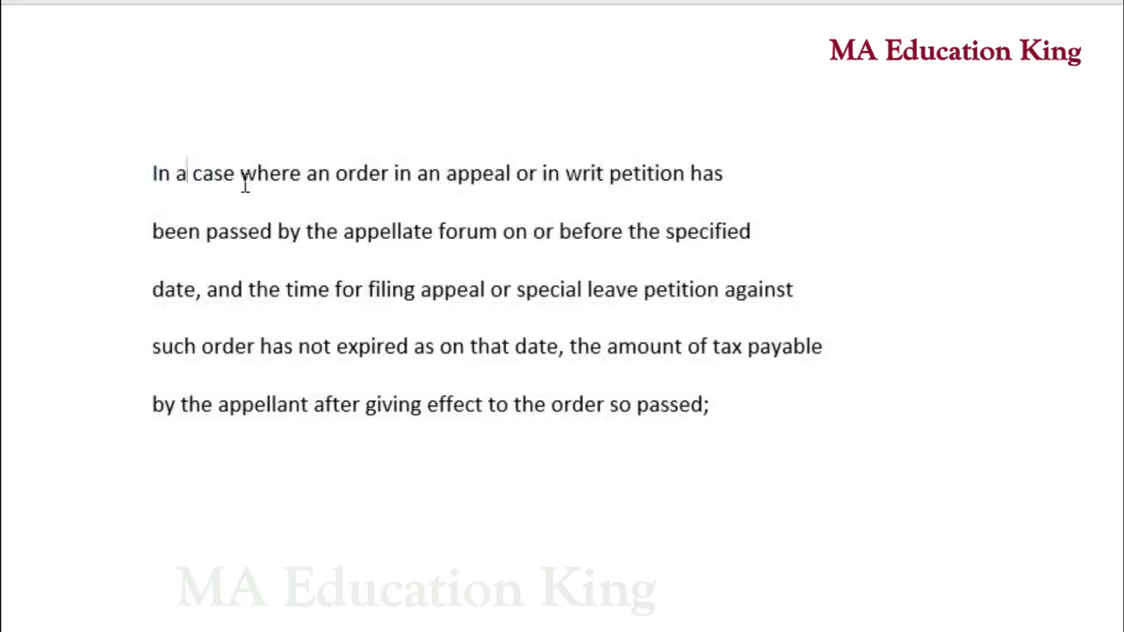
Verify single word spacing, then select all five lines of the 'In a case where an order' clause
{"action": "left_click", "coordinate": [239, 173]}
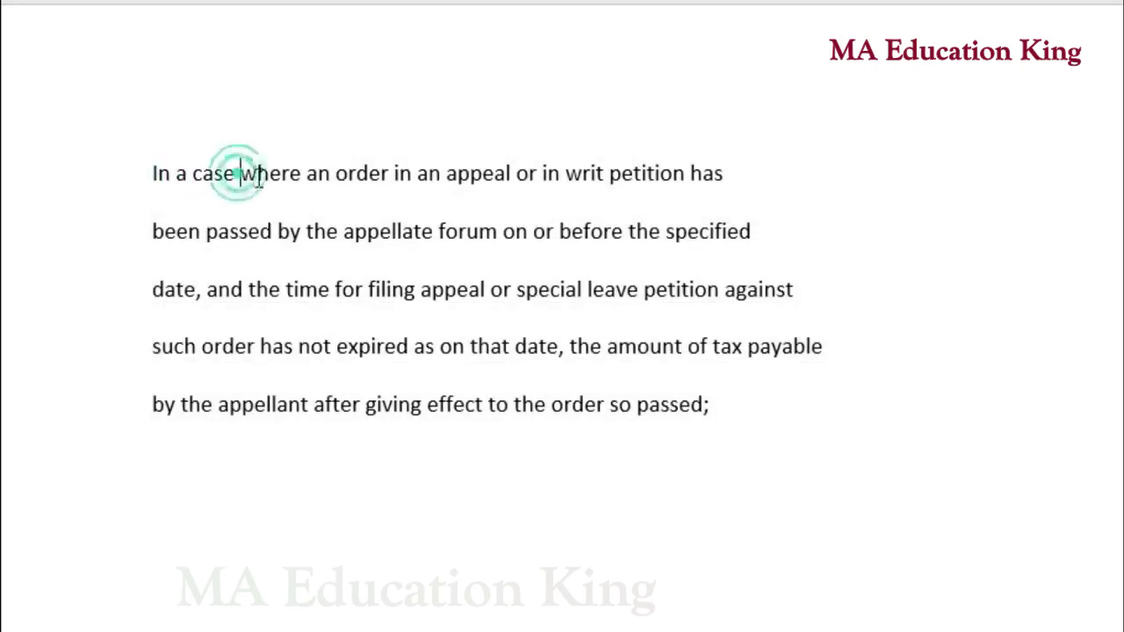
{"action": "left_click", "coordinate": [331, 173]}
{"action": "key", "text": "ctrl+End"}
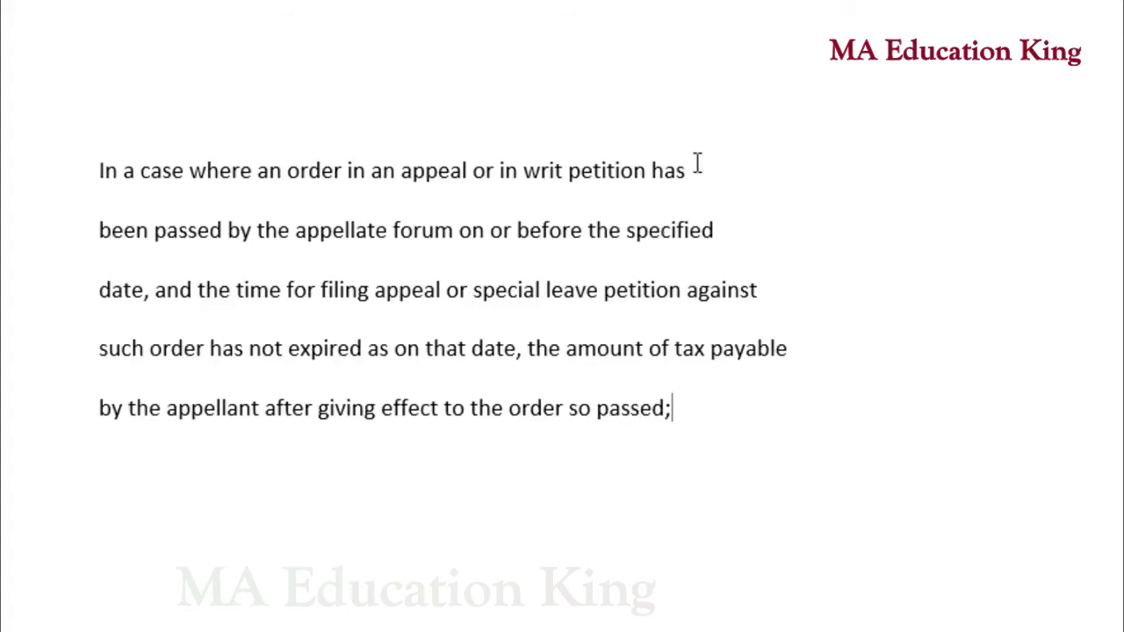
{"action": "left_click_drag", "start_coordinate": [687, 169], "coordinate": [735, 226]}
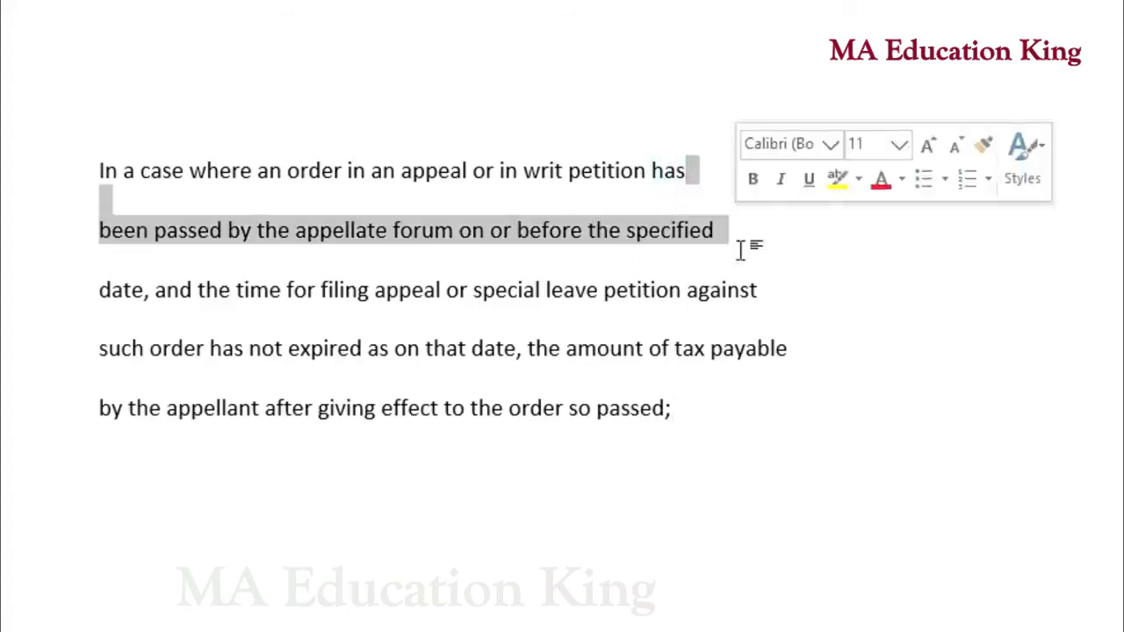
{"action": "left_click", "coordinate": [741, 413]}
{"action": "left_click_drag", "start_coordinate": [86, 165], "coordinate": [686, 417]}
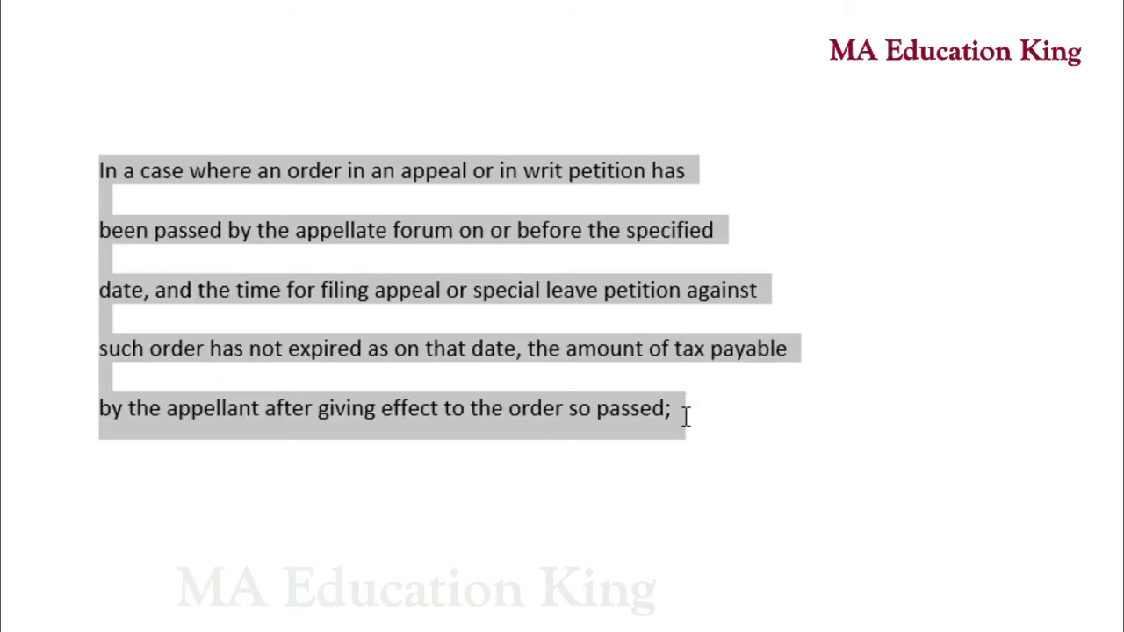
Enter ^p as the Find what term for the selected clause in Find and Replace
{"action": "key", "text": "ctrl+h"}
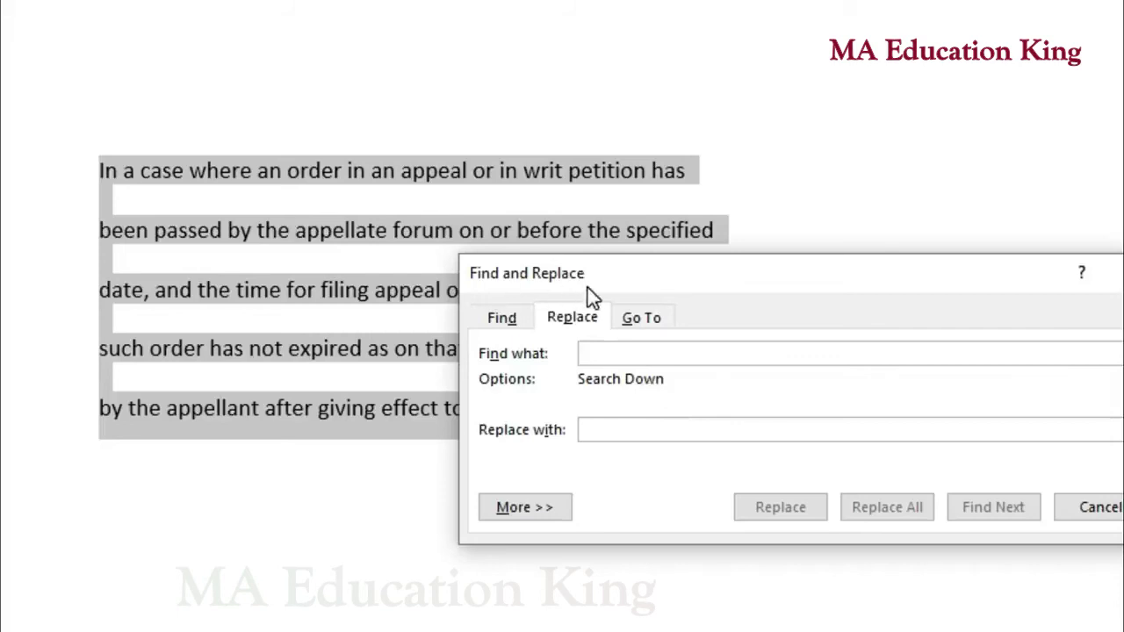
{"action": "left_click", "coordinate": [619, 353]}
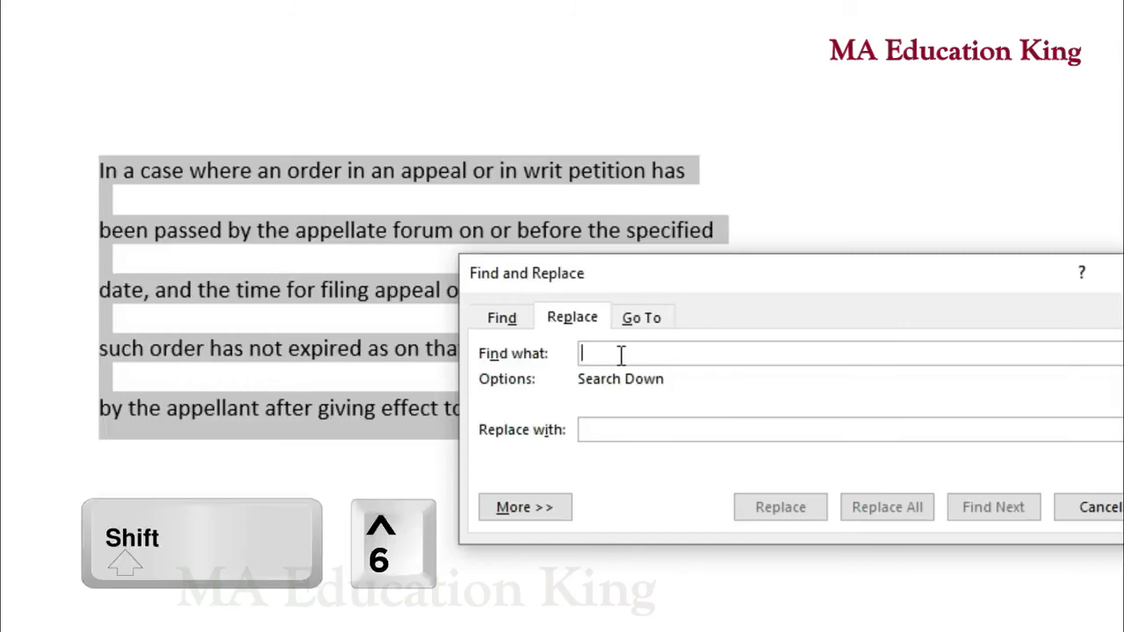
{"action": "type", "text": "^"}
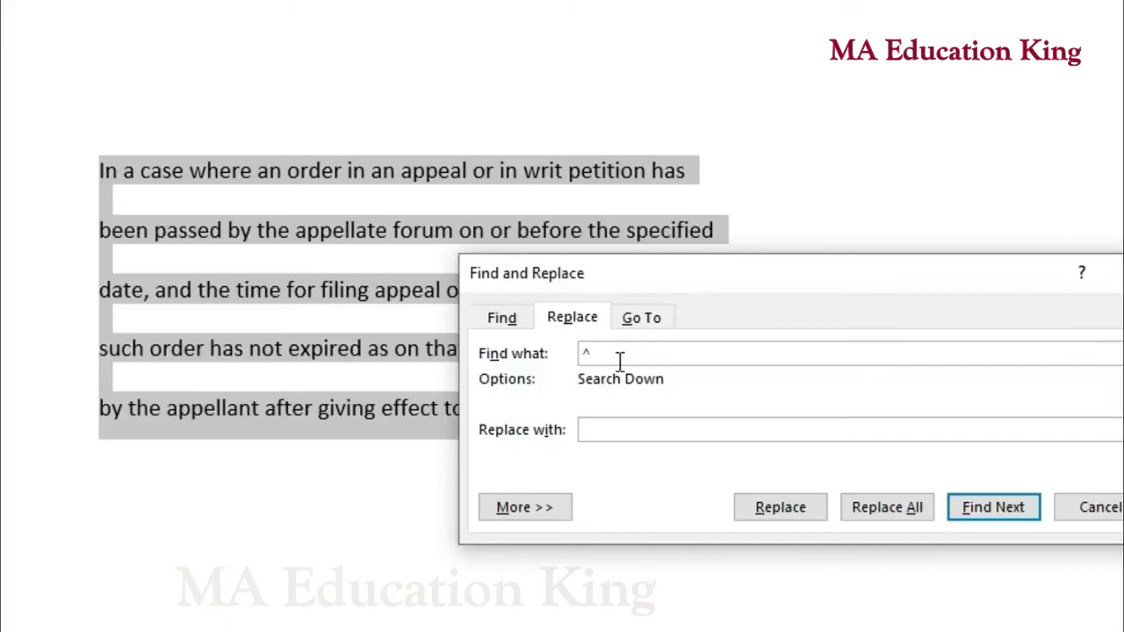
{"action": "type", "text": "p"}
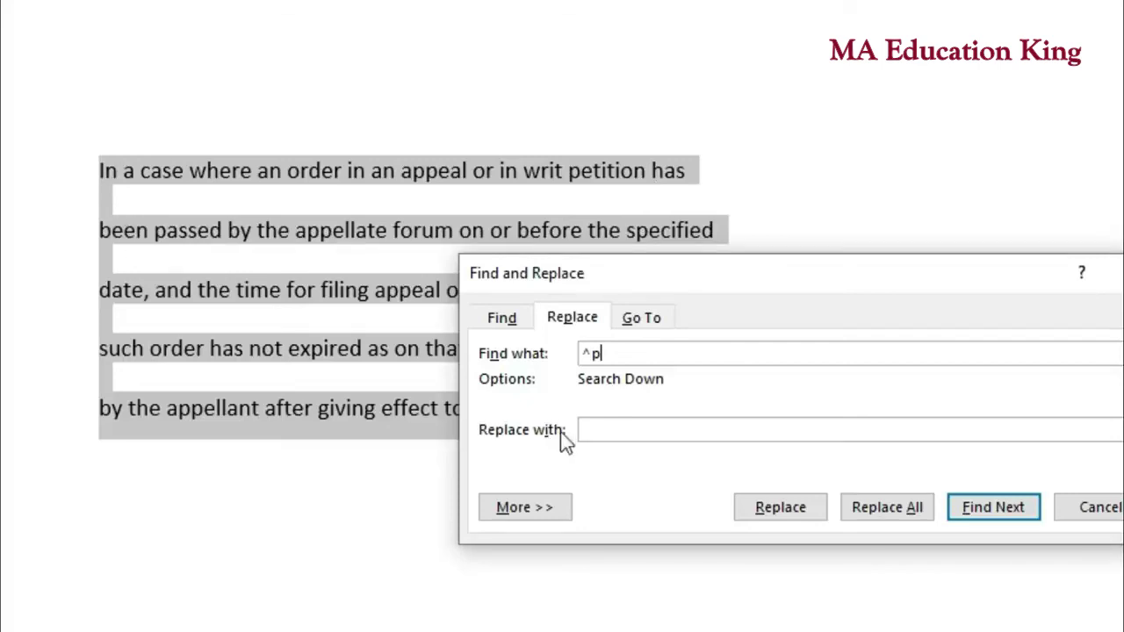
Replace all 9 paragraph marks with nothing, skipping the rest of the document
{"action": "left_click", "coordinate": [604, 430]}
{"action": "left_click", "coordinate": [892, 513]}
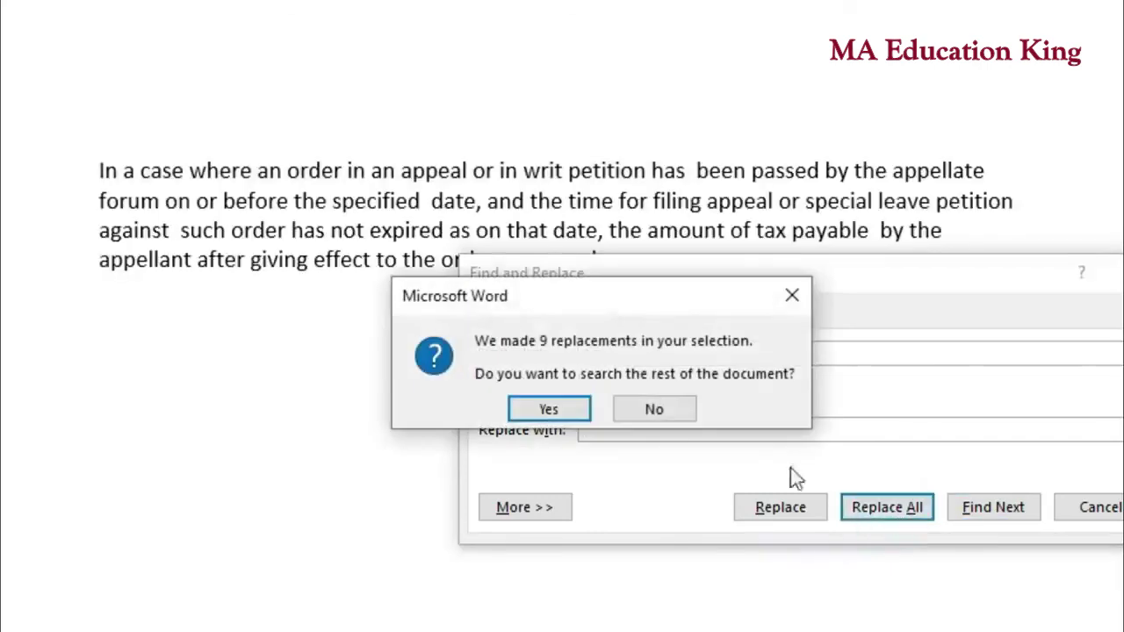
{"action": "left_click", "coordinate": [670, 410]}
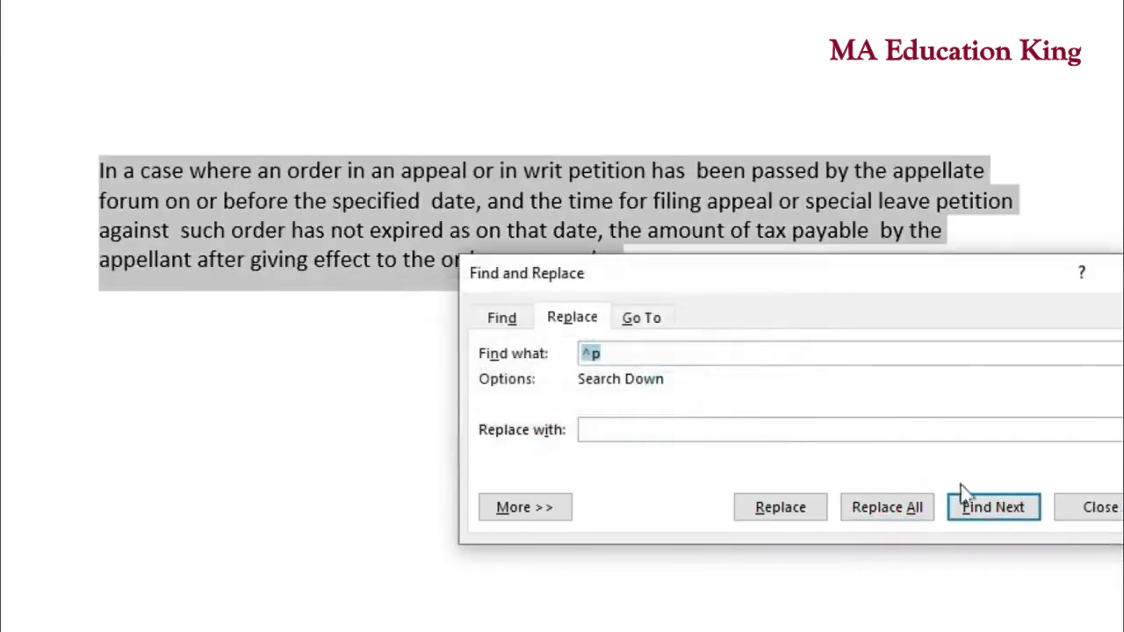
{"action": "left_click", "coordinate": [1111, 514]}
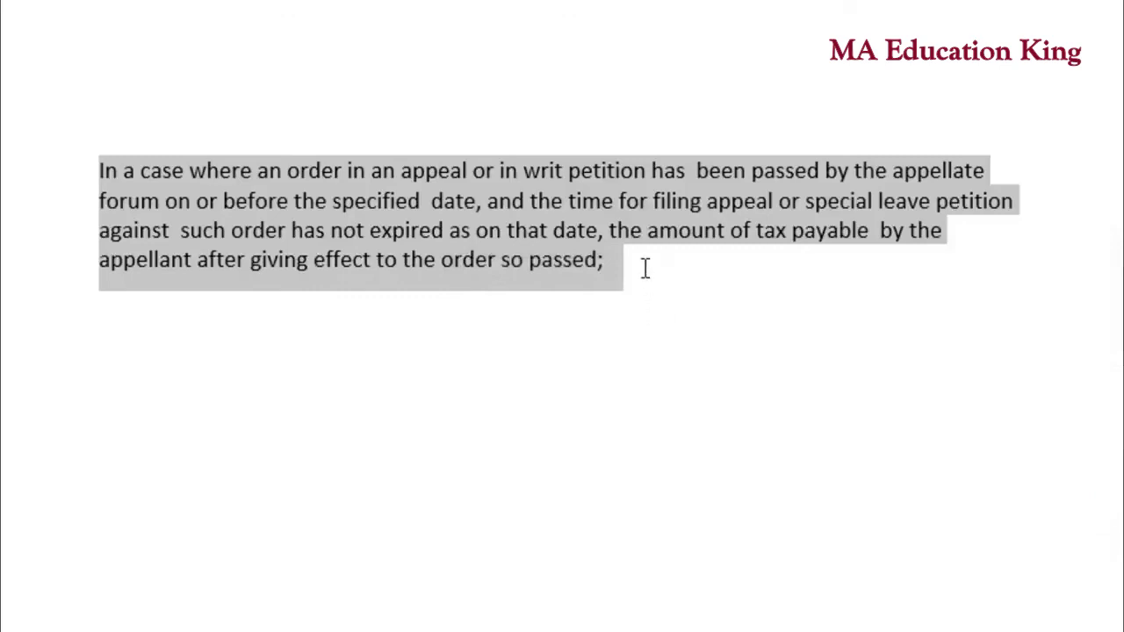